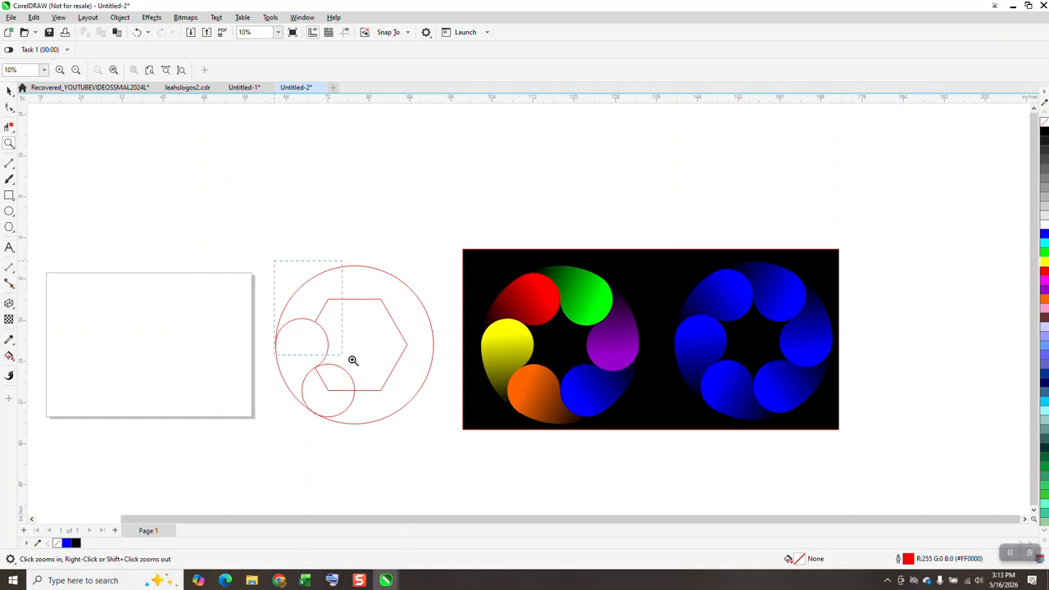
Draw a six-sided polygon about 17 by 20 inches on the blank page.
{"action": "scroll", "coordinate": [584, 397], "scroll_direction": "down", "scroll_amount": 2}
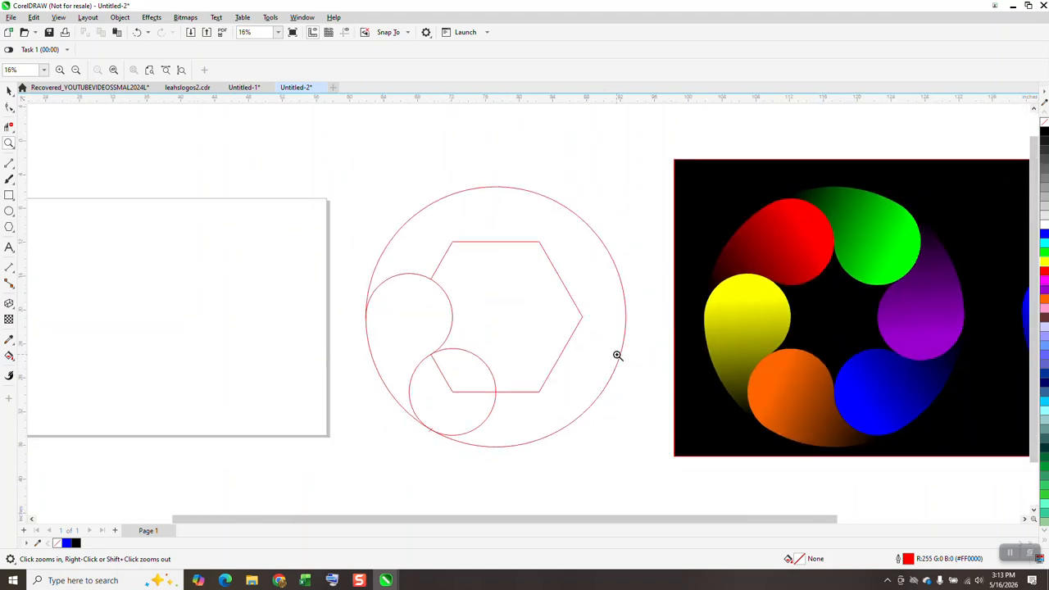
{"action": "left_click", "coordinate": [9, 228]}
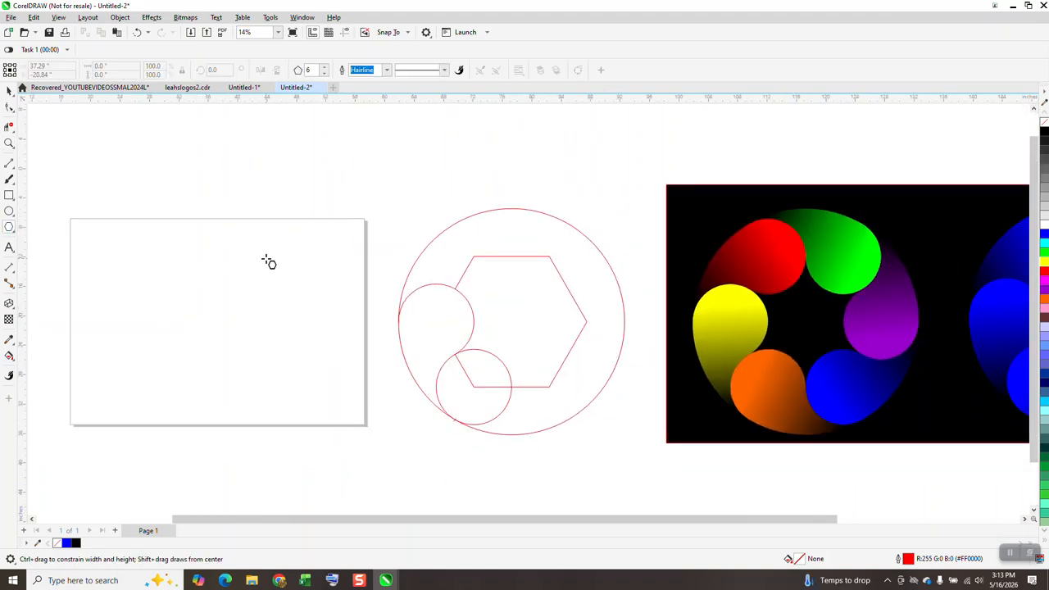
{"action": "left_click_drag", "start_coordinate": [270, 255], "coordinate": [182, 398]}
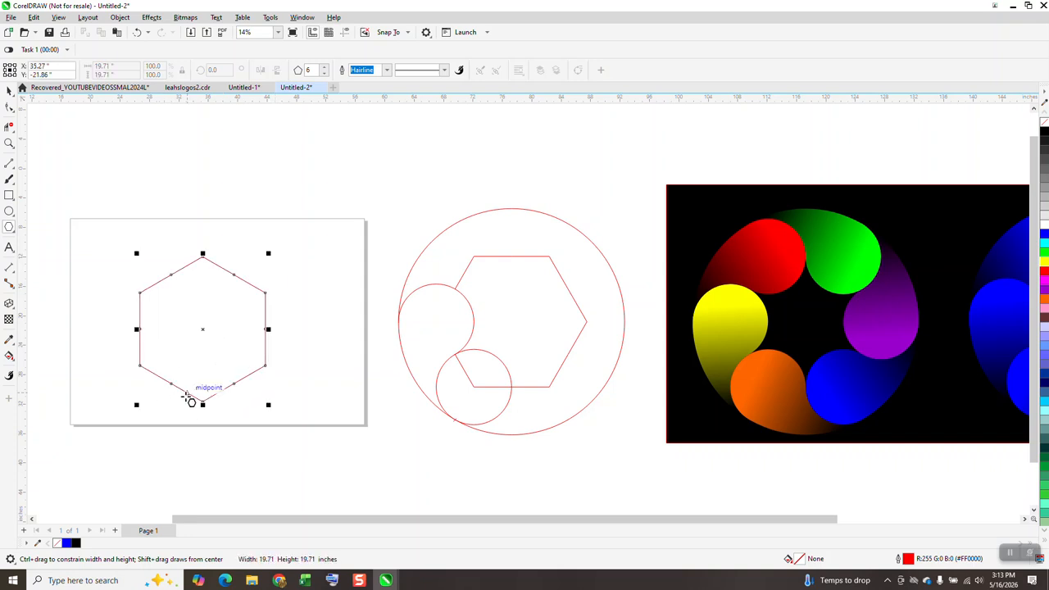
Centre the hexagon on the page and rotate it 30 degrees.
{"action": "key", "text": "p"}
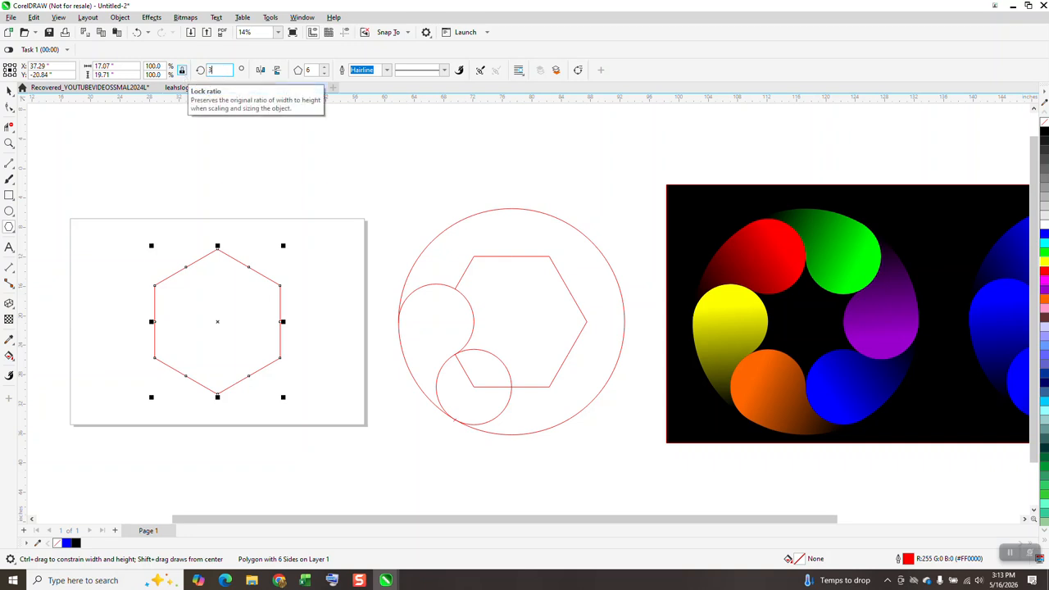
{"action": "key", "text": "Return"}
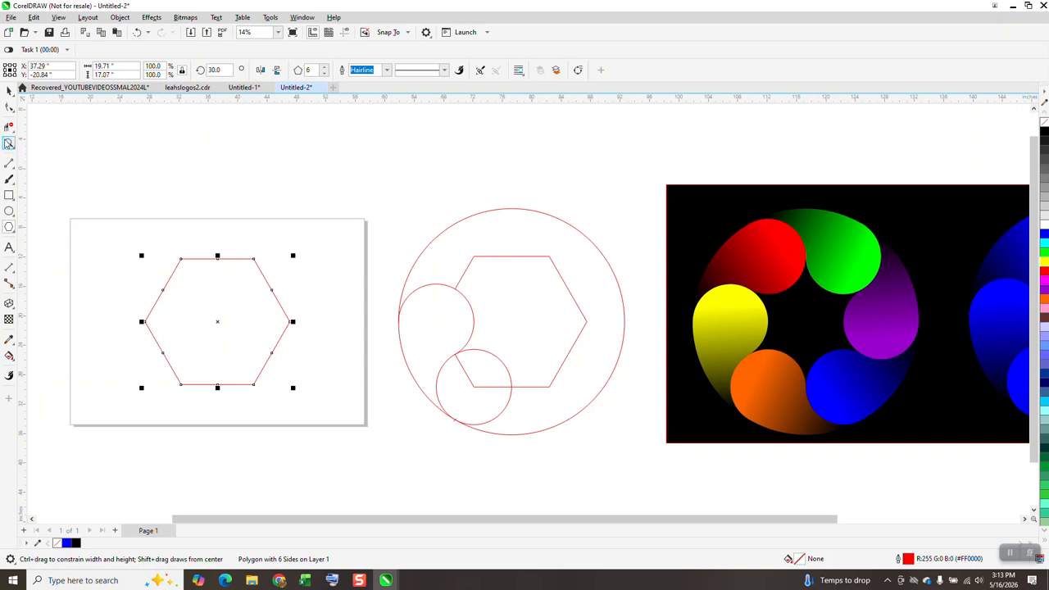
Measure the hexagon's lower-left side with a parallel dimension and delete the dimension.
{"action": "left_click", "coordinate": [9, 143]}
{"action": "left_click_drag", "start_coordinate": [87, 242], "coordinate": [358, 440]}
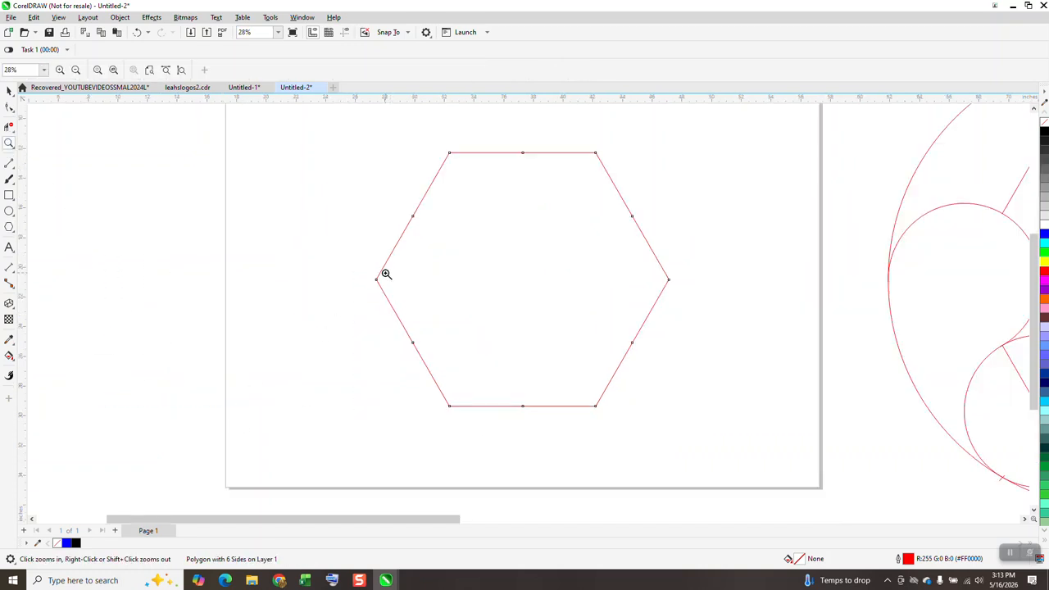
{"action": "left_click", "coordinate": [13, 273]}
{"action": "left_click", "coordinate": [52, 270]}
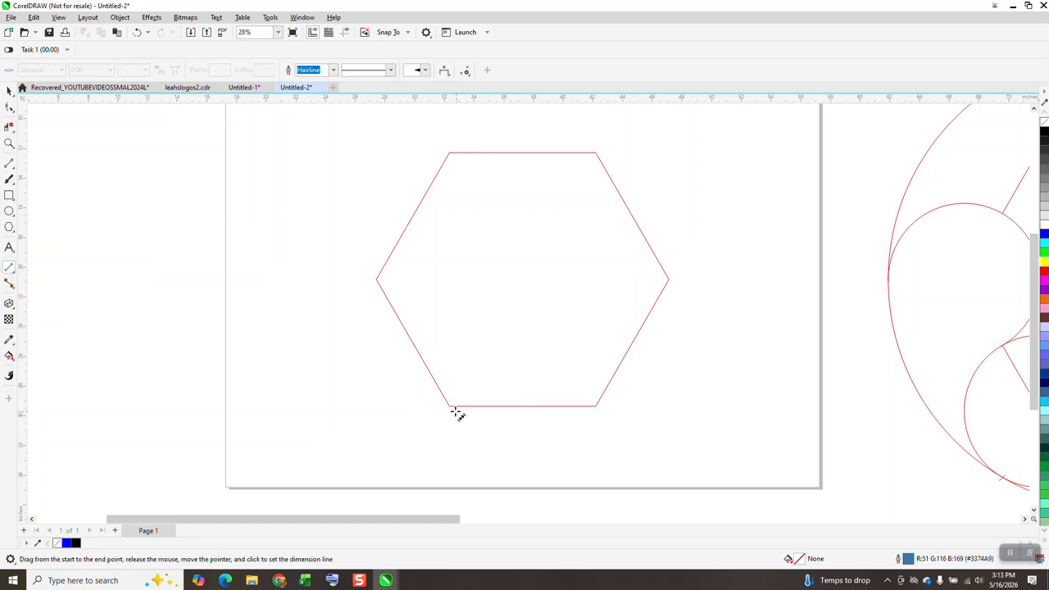
{"action": "left_click_drag", "start_coordinate": [449, 406], "coordinate": [378, 281]}
{"action": "left_click", "coordinate": [322, 310]}
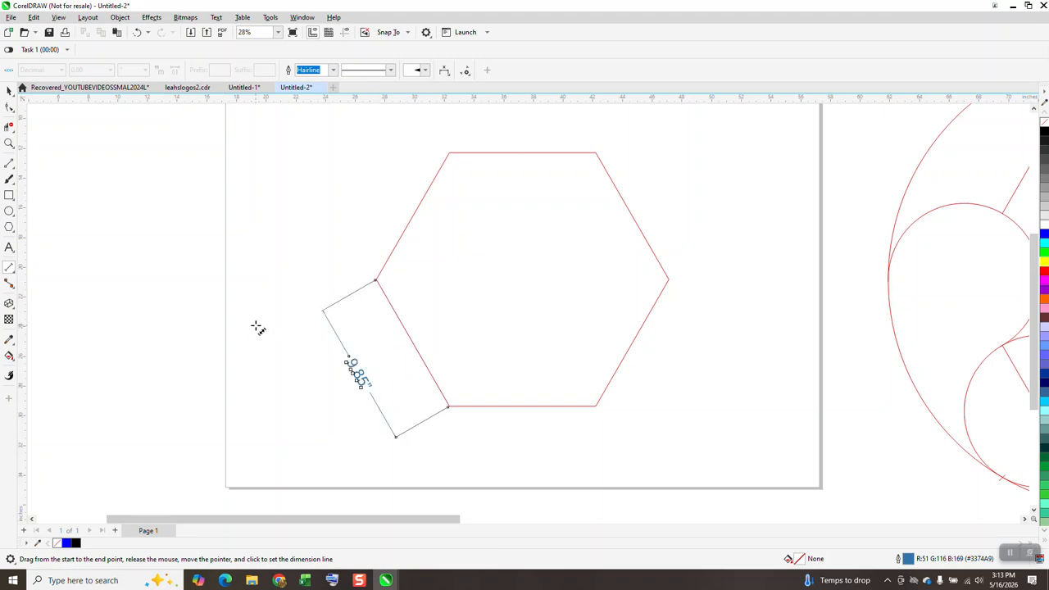
{"action": "left_click", "coordinate": [238, 367]}
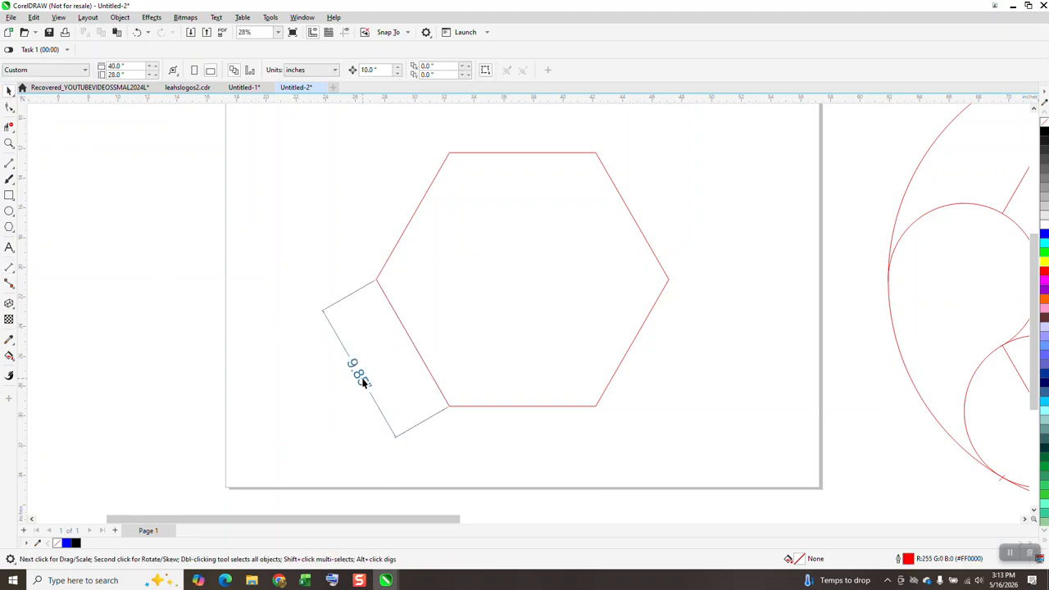
{"action": "left_click", "coordinate": [363, 382]}
{"action": "key", "text": "Delete"}
Draw a circle beside the hexagon and set its diameter to 9.85 inches.
{"action": "left_click", "coordinate": [9, 211]}
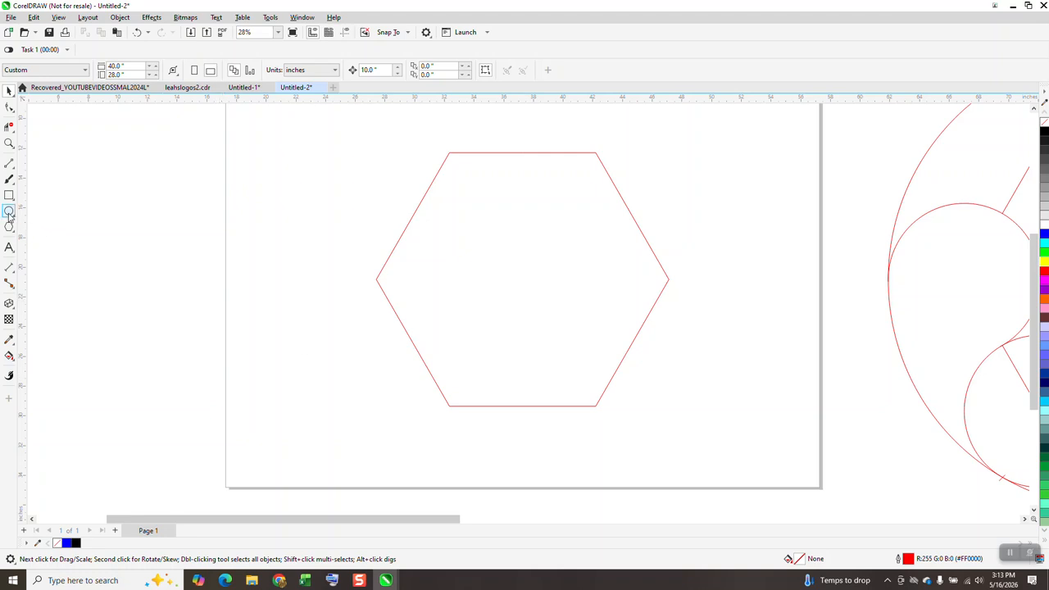
{"action": "left_click_drag", "start_coordinate": [314, 210], "coordinate": [206, 318]}
{"action": "left_click", "coordinate": [111, 66]}
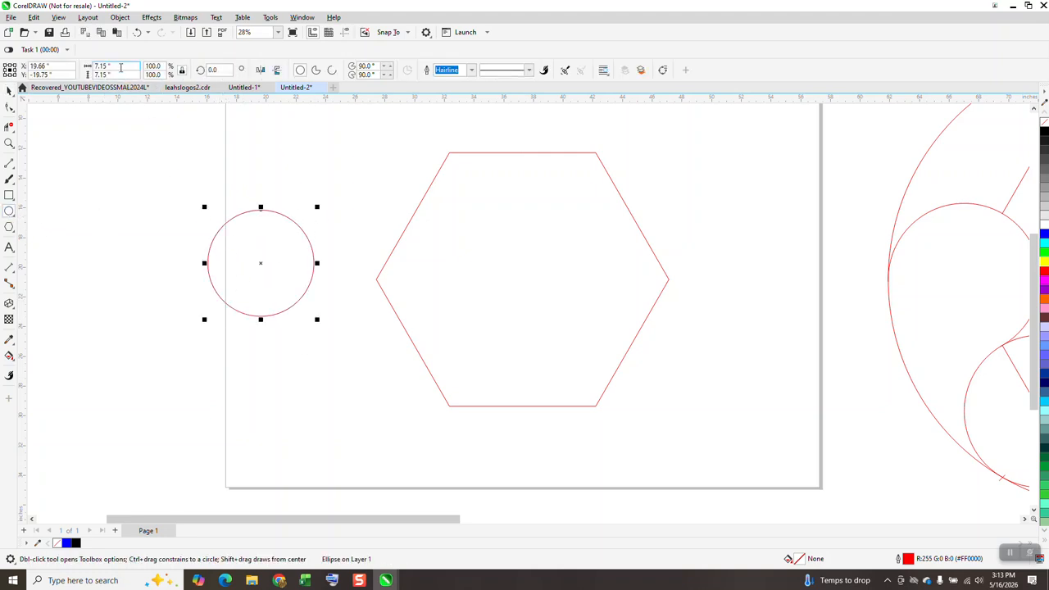
{"action": "type", "text": "9"}
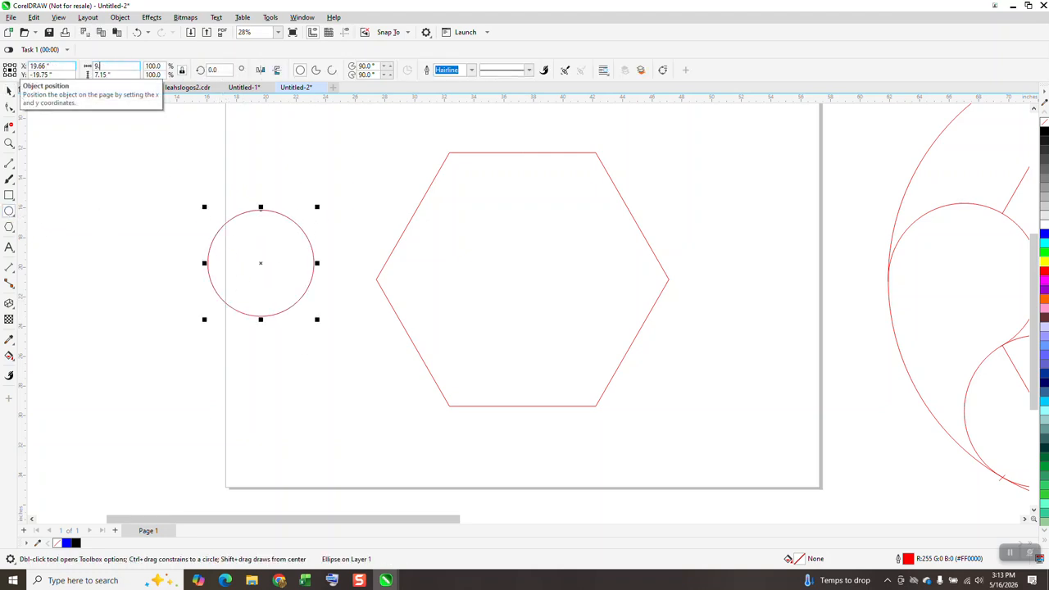
{"action": "type", "text": ".85"}
{"action": "key", "text": "Return"}
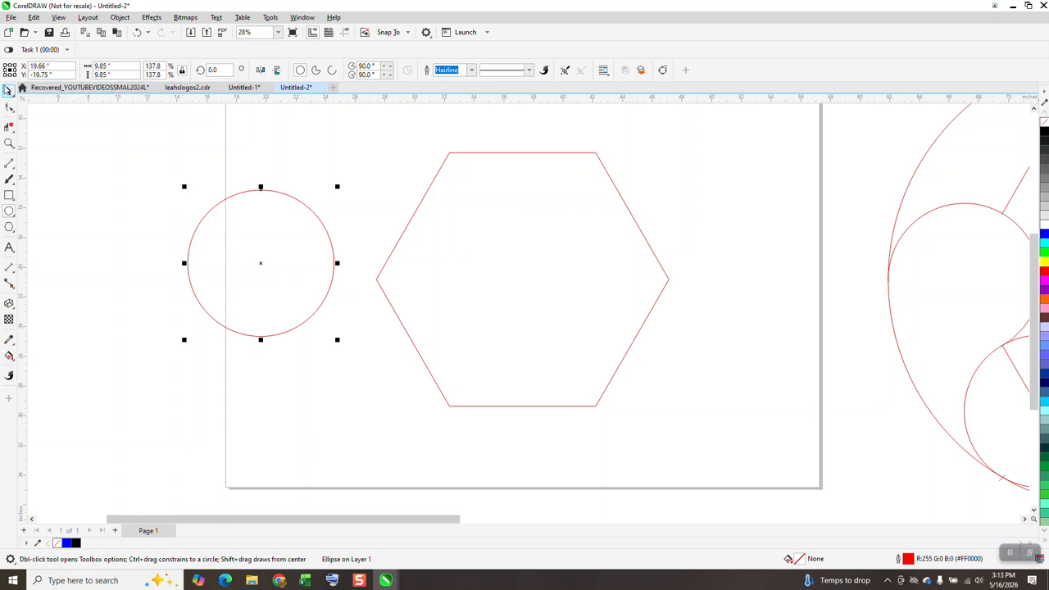
Centre the circle on the hexagon's left corner and place a copy centred on the lower-left corner.
{"action": "key", "text": "space"}
{"action": "left_click_drag", "start_coordinate": [262, 263], "coordinate": [377, 280]}
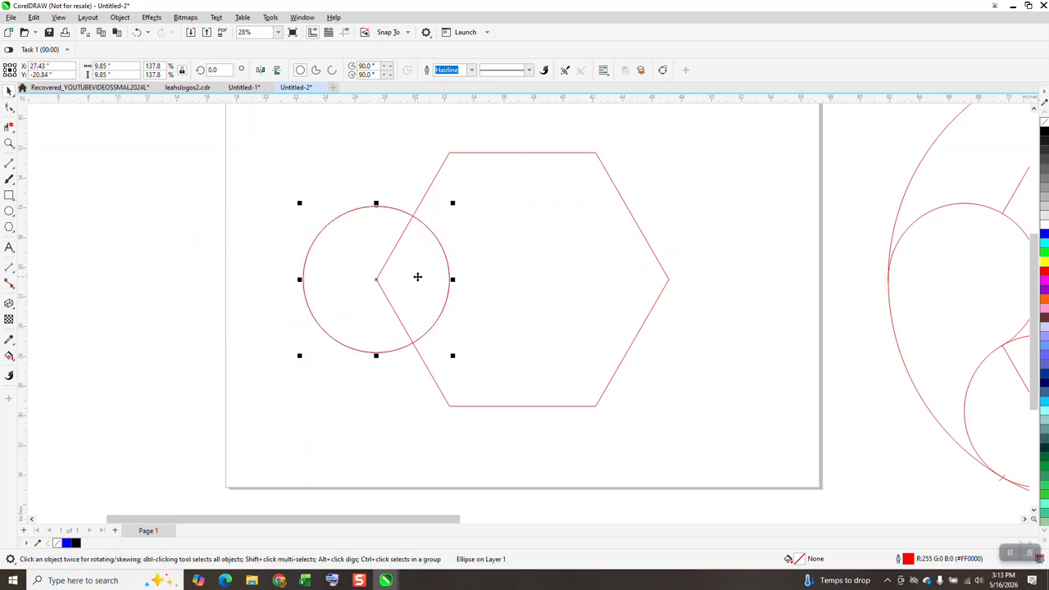
{"action": "left_click_drag", "start_coordinate": [377, 281], "coordinate": [451, 413]}
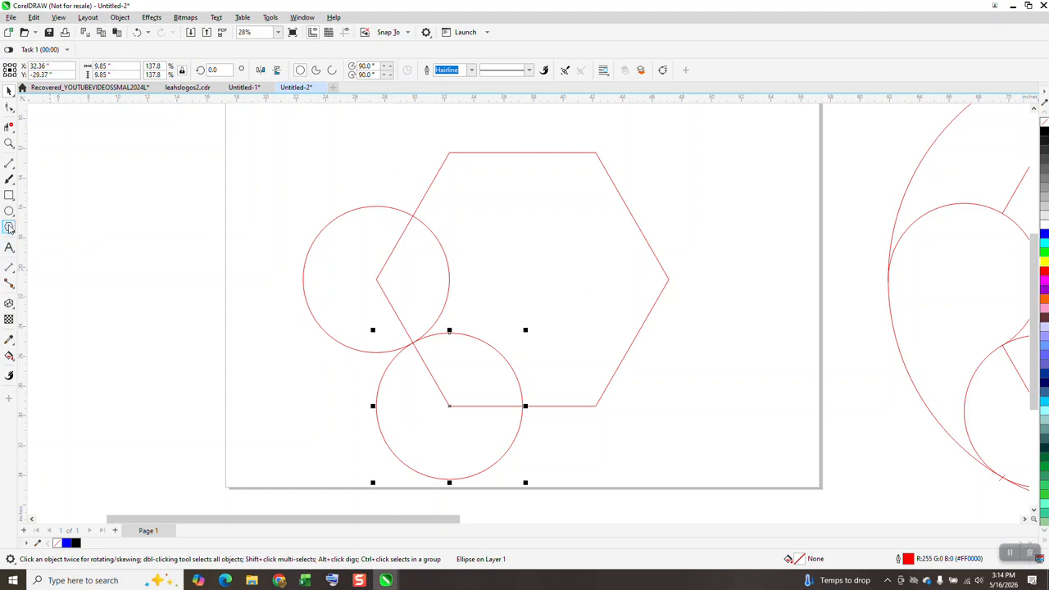
Add a parallel dimension from the hexagon's centre to the outermost left point of the left circle.
{"action": "left_click", "coordinate": [14, 278]}
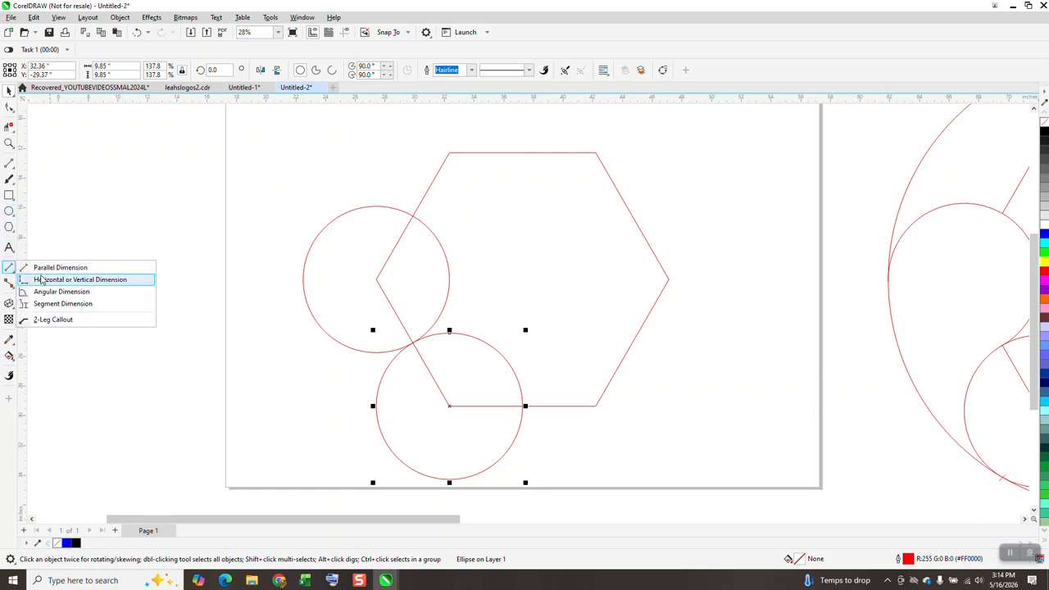
{"action": "left_click", "coordinate": [49, 268]}
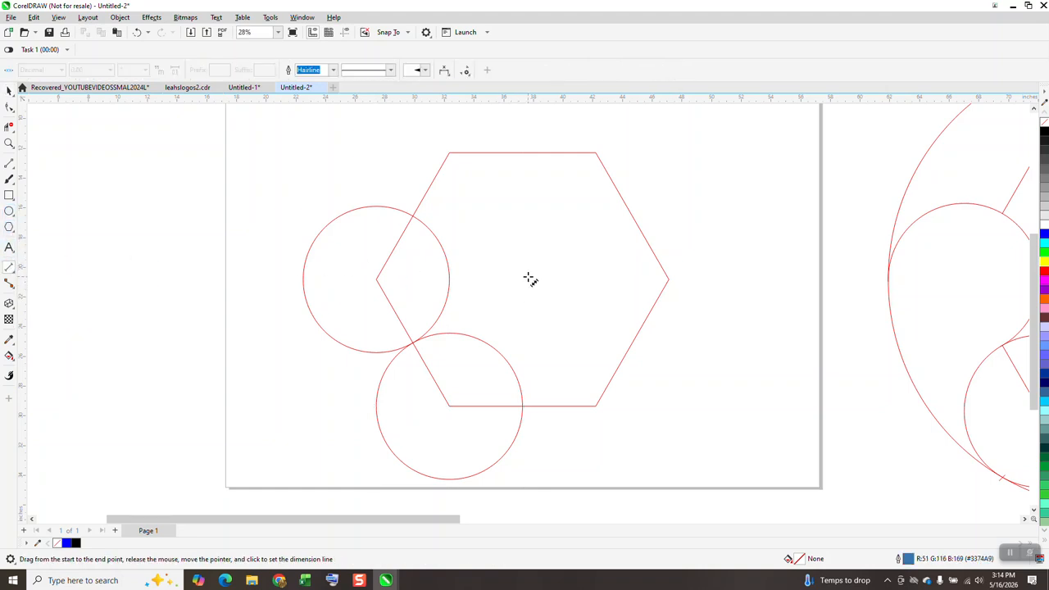
{"action": "left_click_drag", "start_coordinate": [523, 280], "coordinate": [305, 280]}
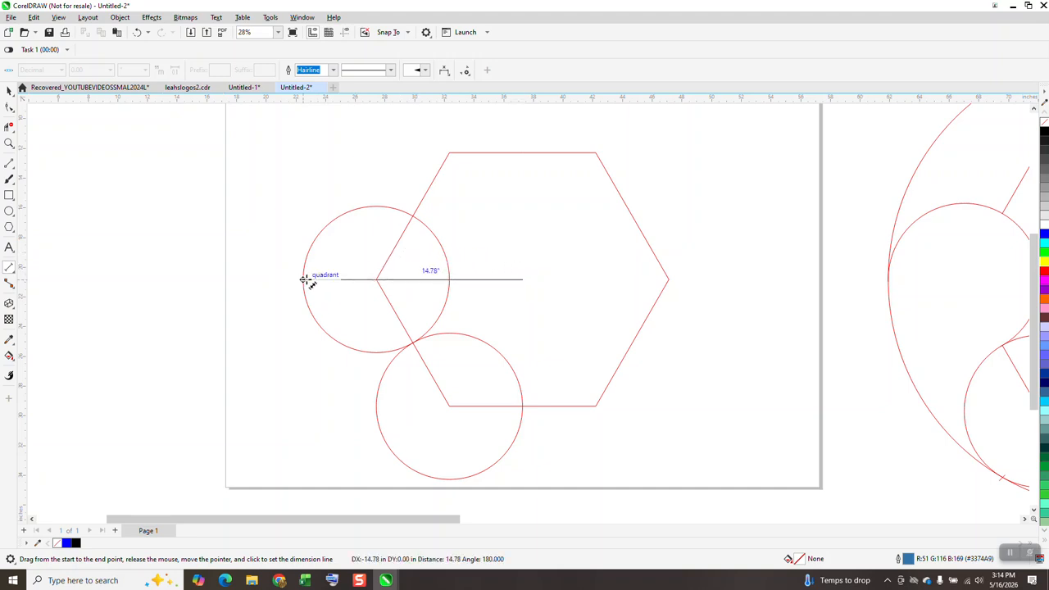
{"action": "left_click_drag", "start_coordinate": [305, 280], "coordinate": [305, 281]}
{"action": "left_click", "coordinate": [305, 280]}
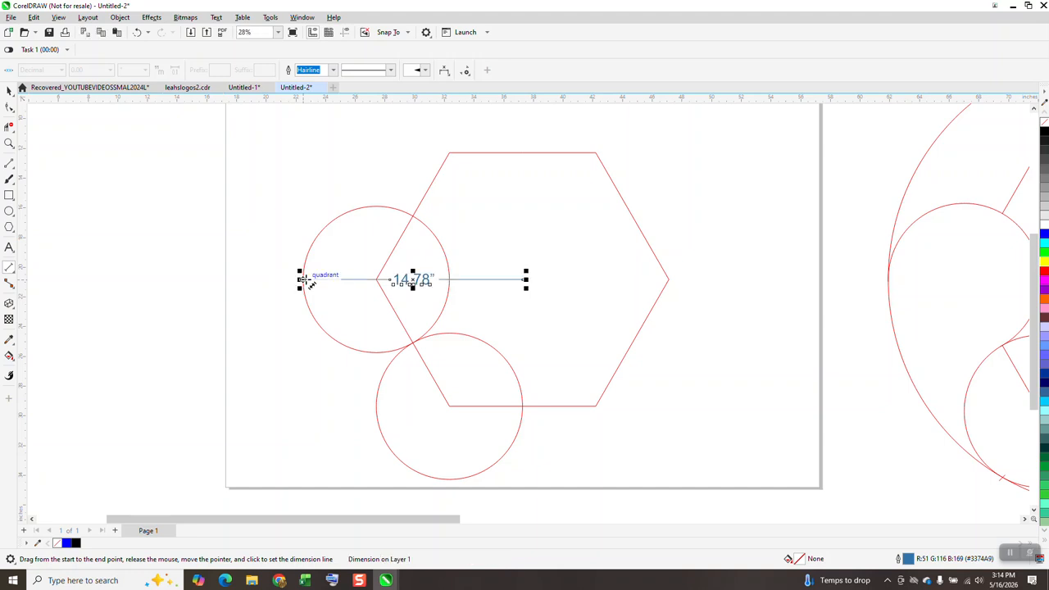
Draw a large circle with a diameter of 29.56 inches and centre it on the page.
{"action": "left_click", "coordinate": [9, 212]}
{"action": "left_click_drag", "start_coordinate": [320, 162], "coordinate": [141, 416]}
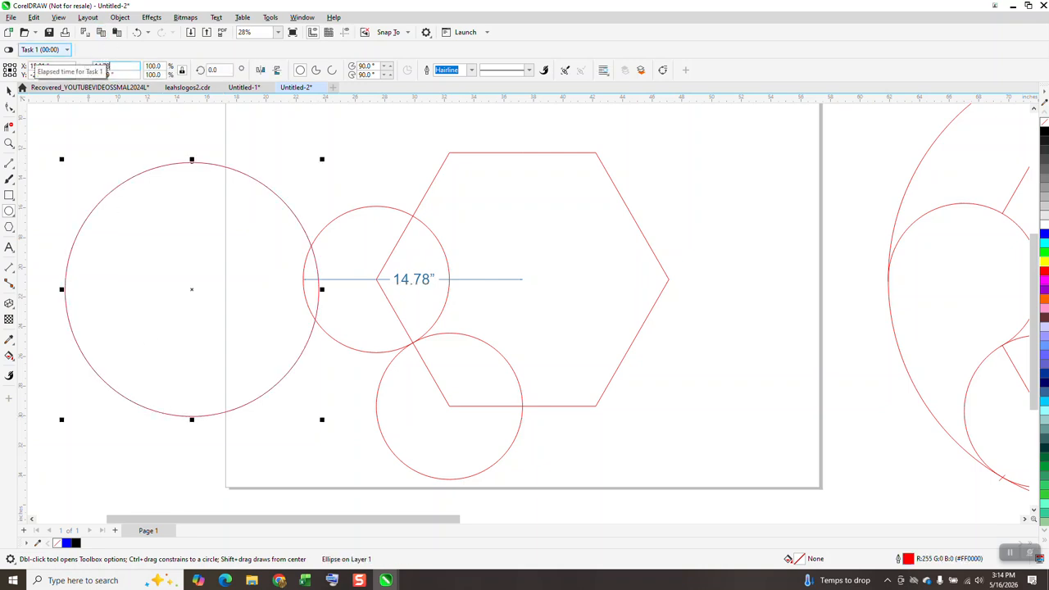
{"action": "key", "text": "Return"}
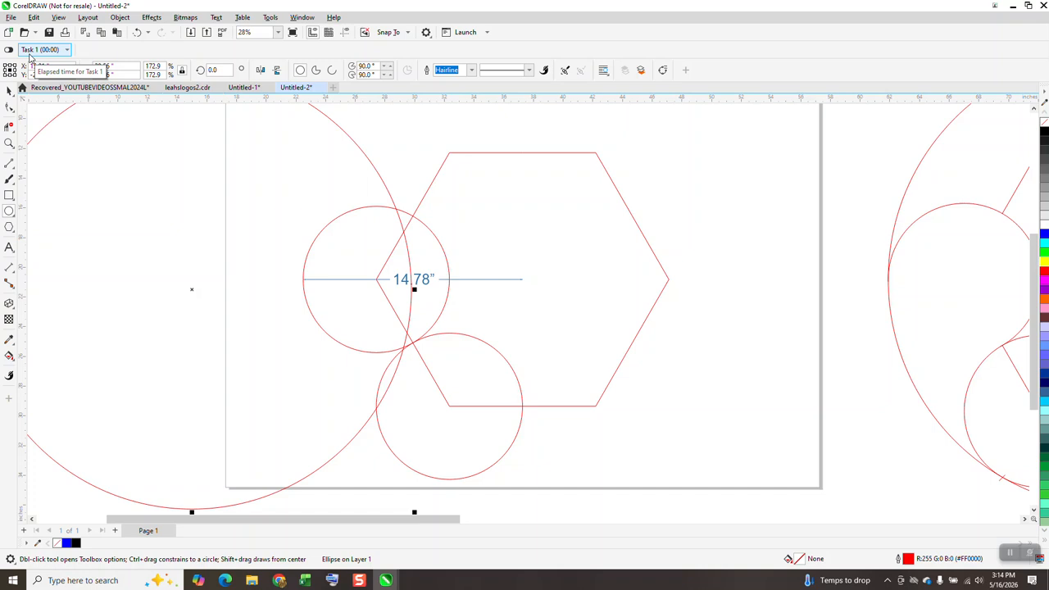
{"action": "key", "text": "p"}
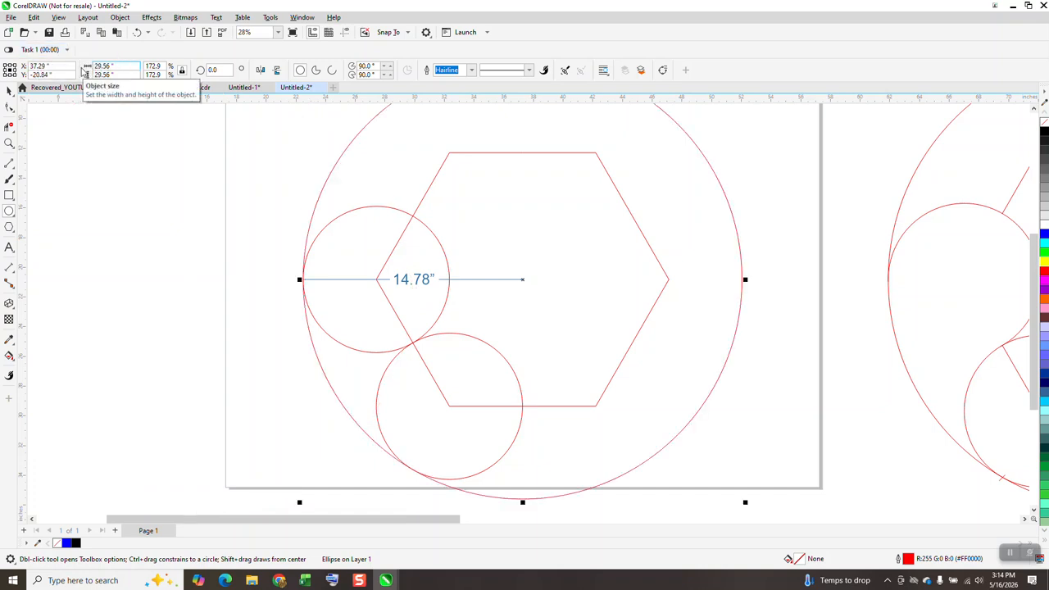
Delete the dimension running from the hexagon's centre to the left circle.
{"action": "left_click", "coordinate": [9, 90]}
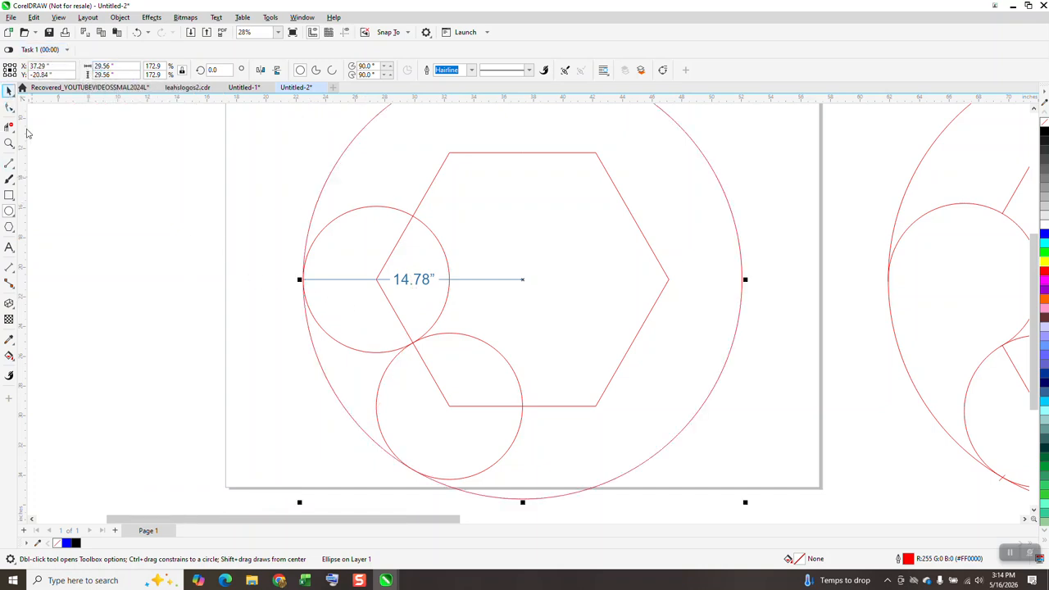
{"action": "left_click", "coordinate": [430, 281]}
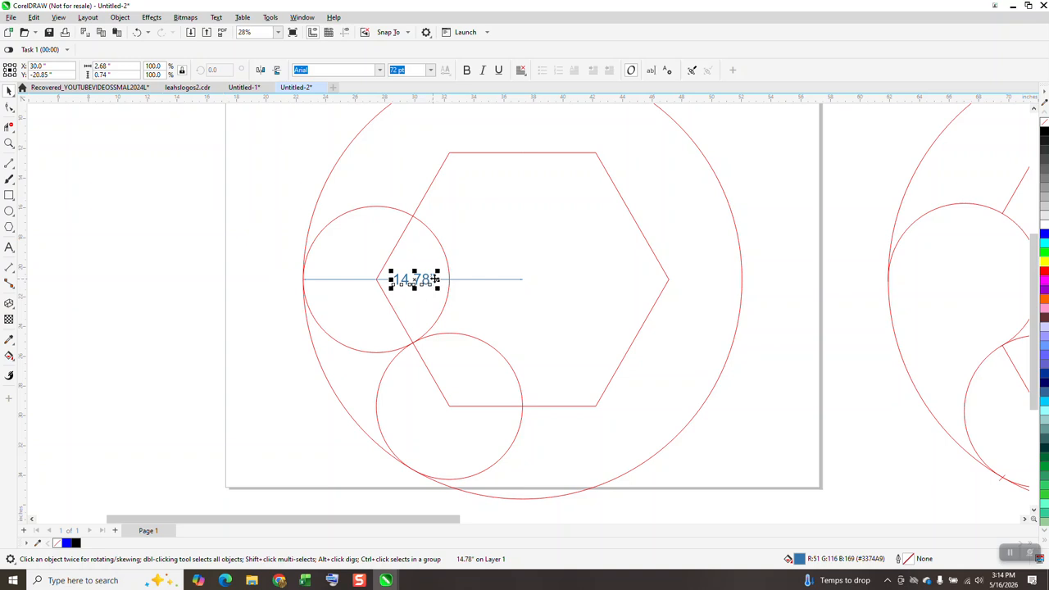
{"action": "key", "text": "Delete"}
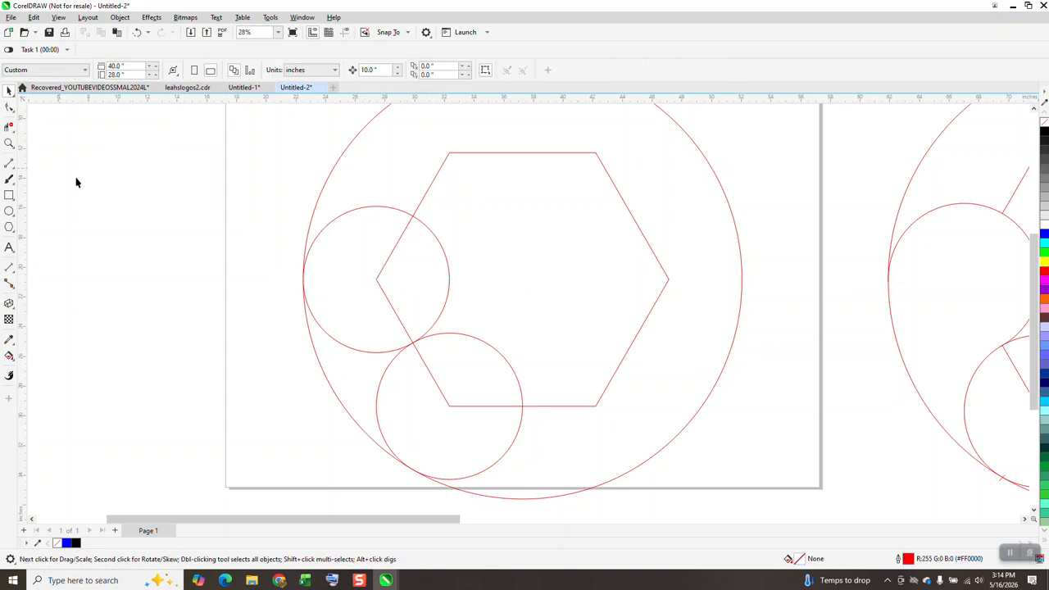
Remove the hexagon's left corner inside the left circle with Virtual Segment Delete.
{"action": "left_click", "coordinate": [9, 127]}
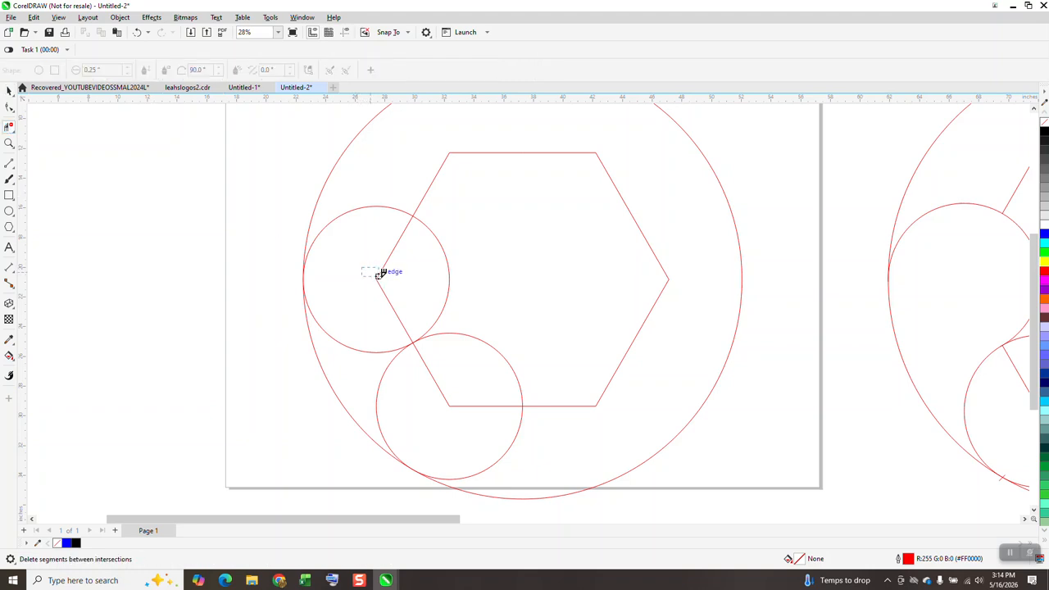
{"action": "left_click", "coordinate": [384, 286]}
{"action": "left_click", "coordinate": [368, 353]}
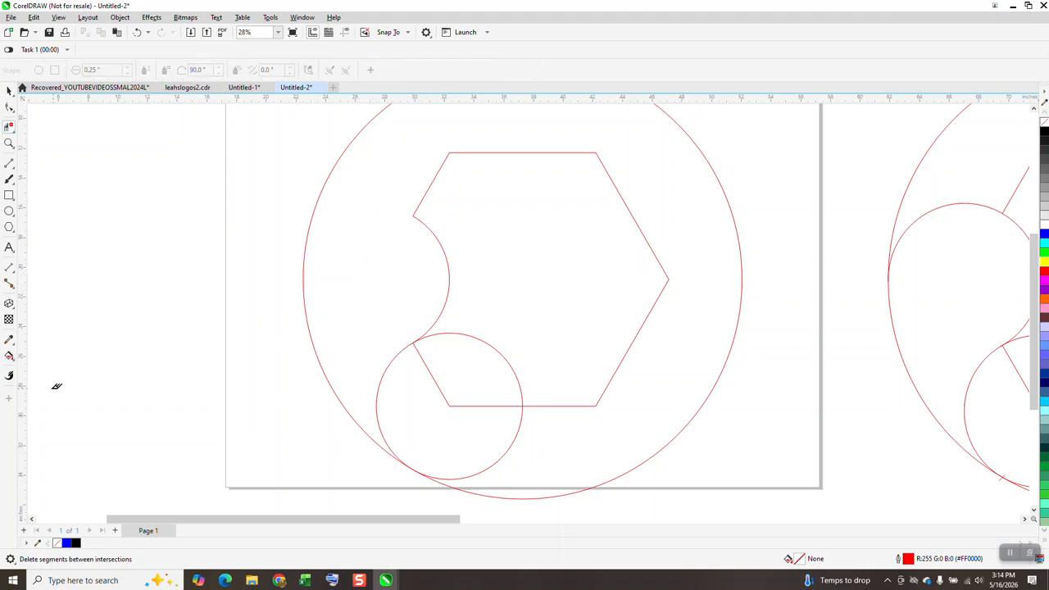
{"action": "left_click", "coordinate": [9, 357]}
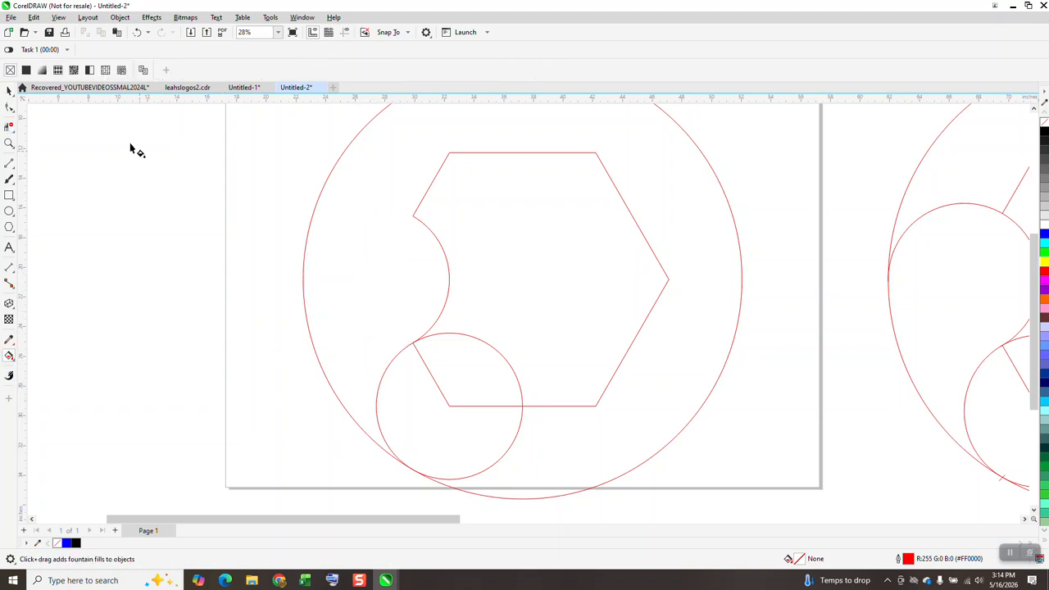
{"action": "left_click", "coordinate": [136, 32]}
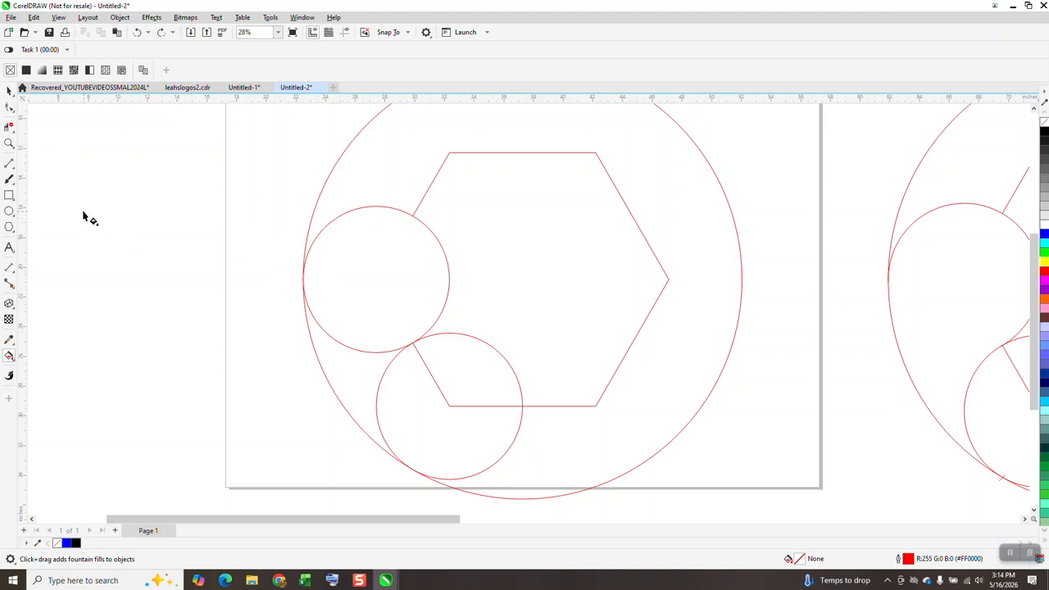
Draw a short line about 1 inch long across the point where the left circle touches the large circle.
{"action": "left_click", "coordinate": [9, 143]}
{"action": "left_click_drag", "start_coordinate": [290, 263], "coordinate": [366, 320]}
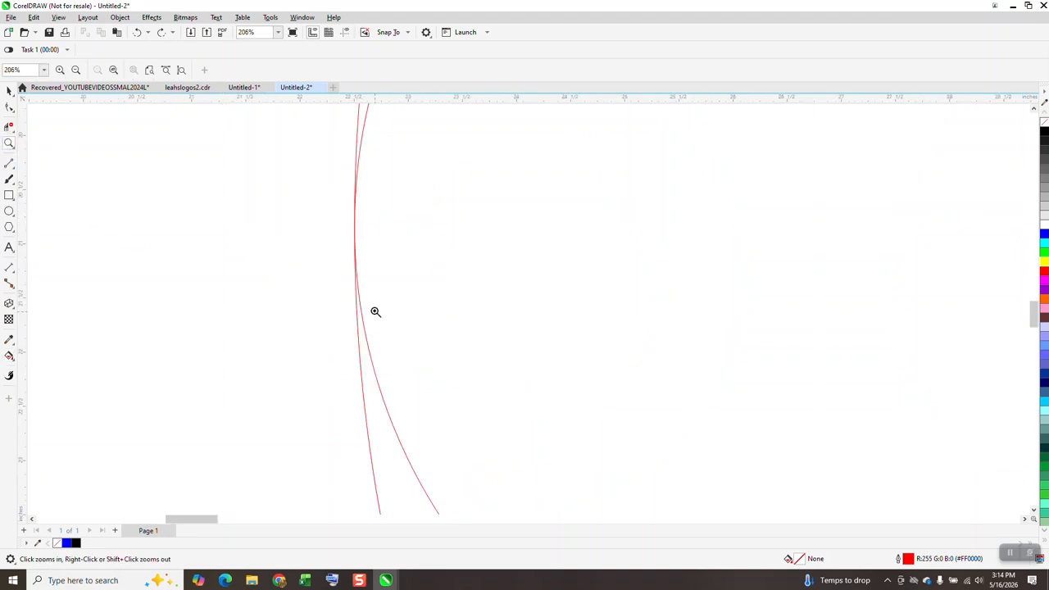
{"action": "scroll", "coordinate": [140, 209], "scroll_direction": "down", "scroll_amount": 5}
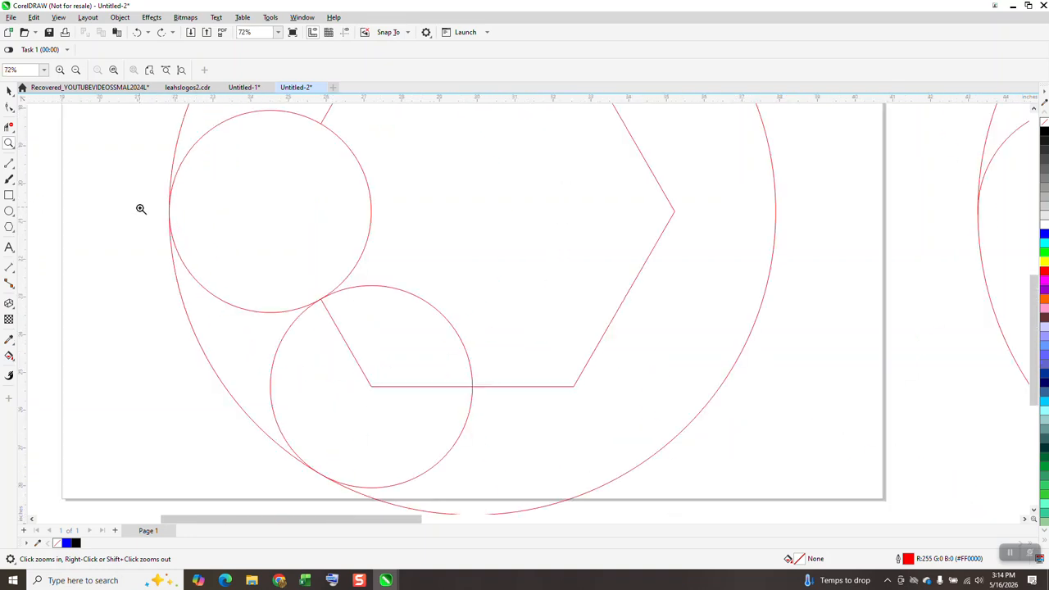
{"action": "left_click", "coordinate": [9, 162]}
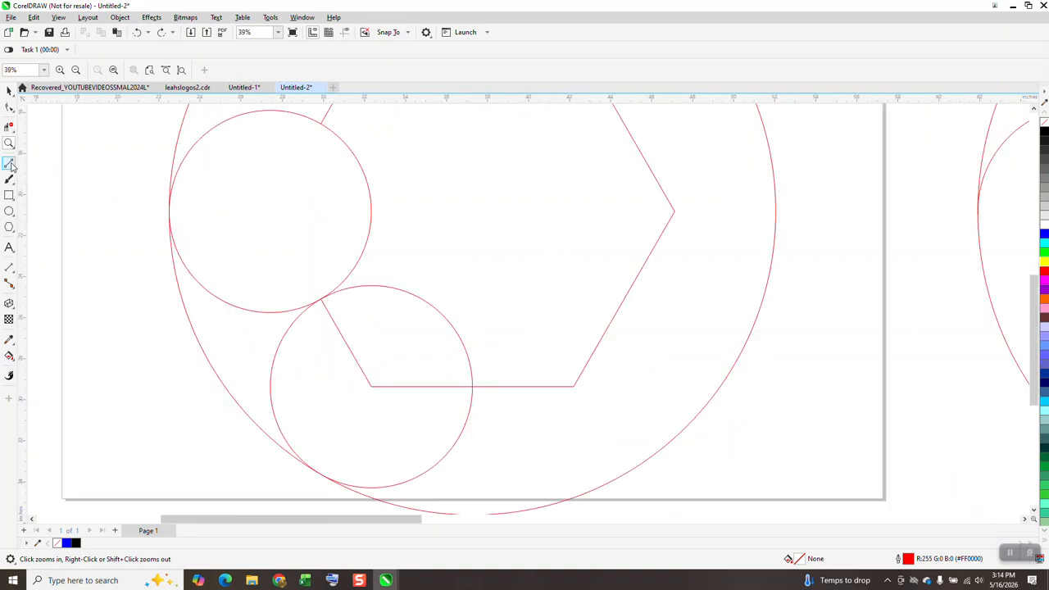
{"action": "left_click_drag", "start_coordinate": [180, 209], "coordinate": [158, 209]}
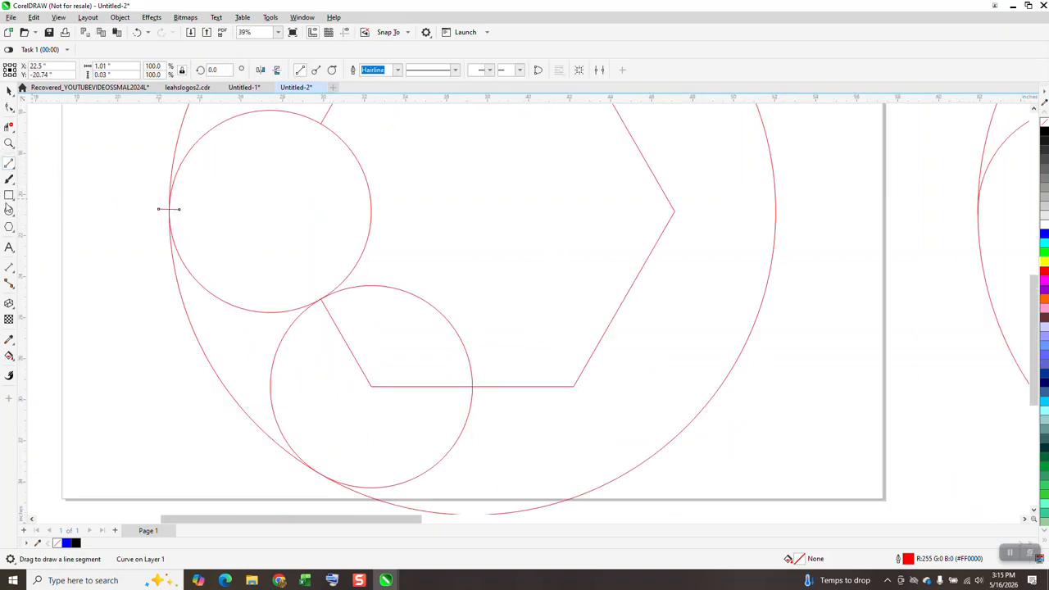
Delete the left circle's lower-left arc between the short line and the lower circle with Virtual Segment Delete.
{"action": "left_click", "coordinate": [9, 355]}
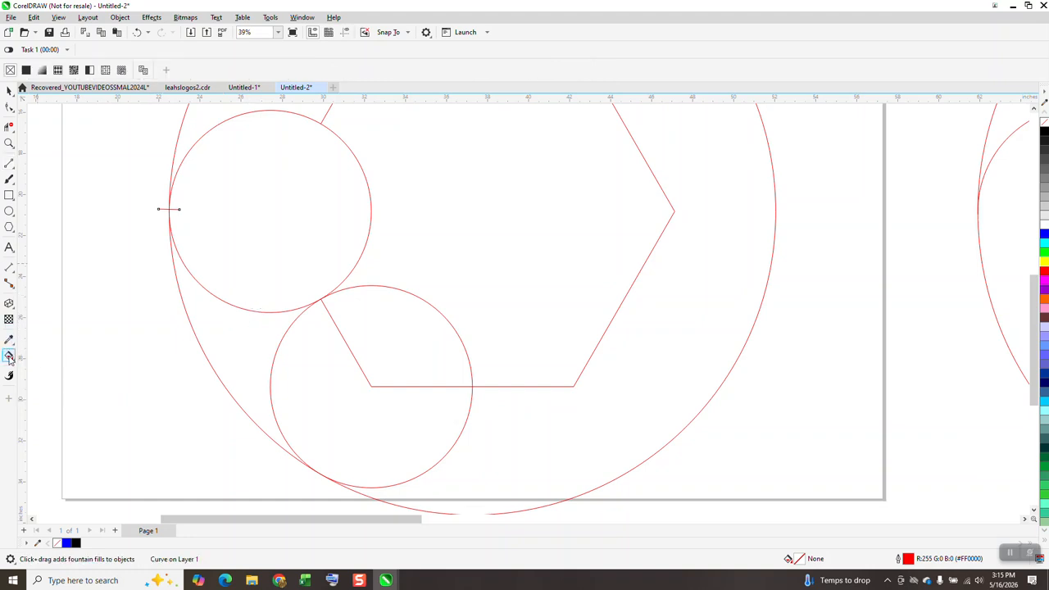
{"action": "left_click", "coordinate": [9, 126]}
{"action": "left_click", "coordinate": [252, 316]}
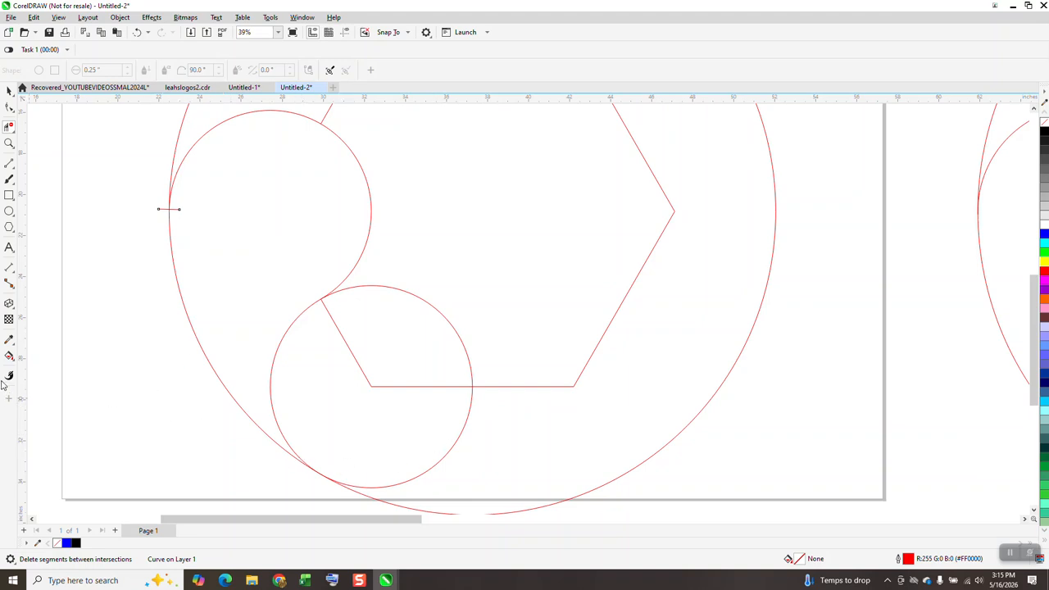
Try to Smart Fill the left petal region between the two small circles and the large circle with blue, then undo the fill.
{"action": "left_click", "coordinate": [9, 356]}
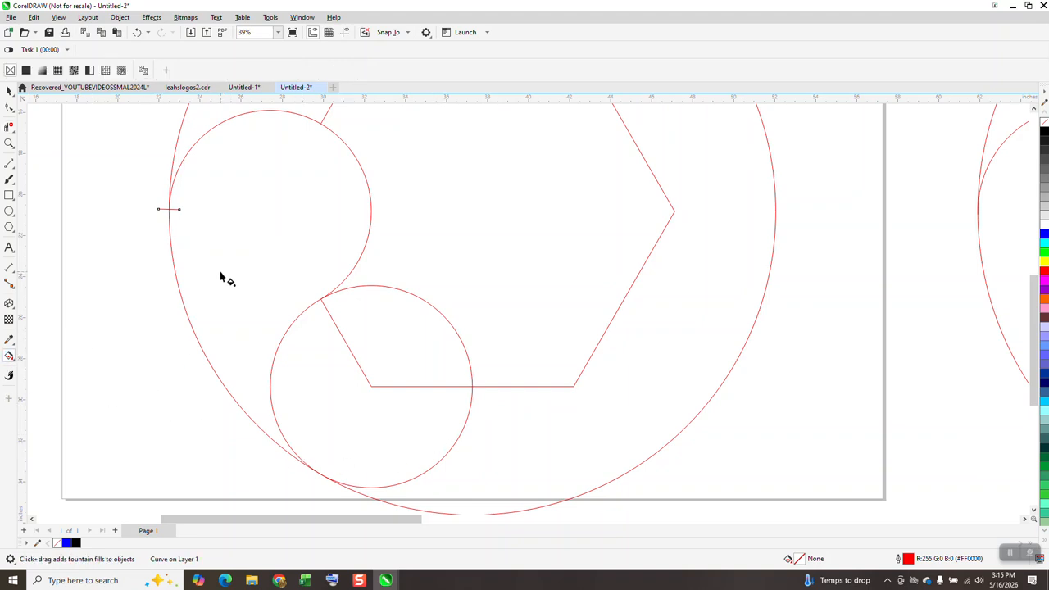
{"action": "left_click", "coordinate": [12, 359]}
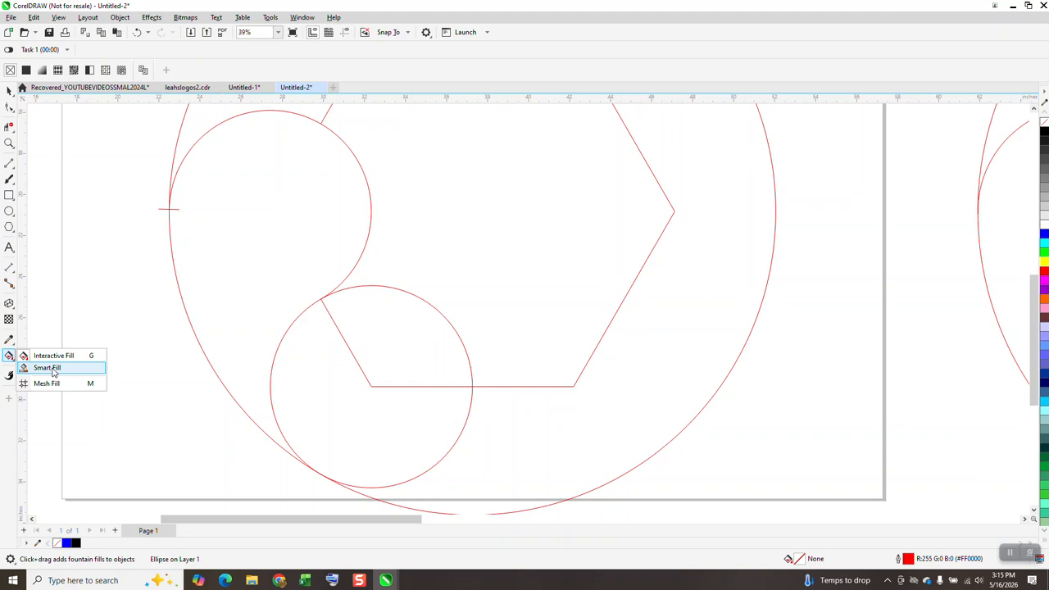
{"action": "left_click", "coordinate": [47, 368]}
{"action": "left_click", "coordinate": [221, 293]}
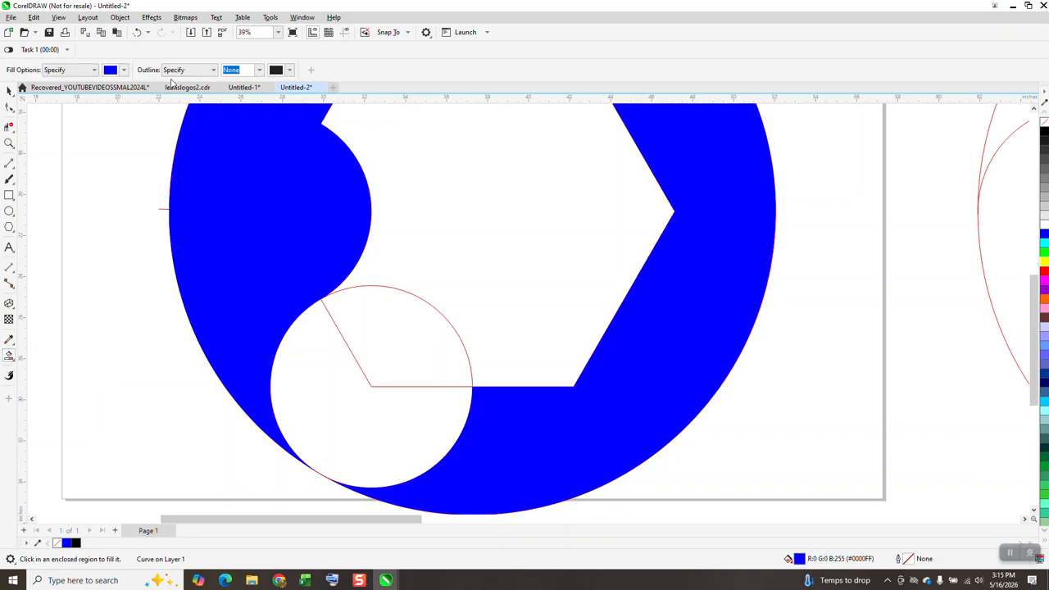
{"action": "left_click", "coordinate": [137, 32]}
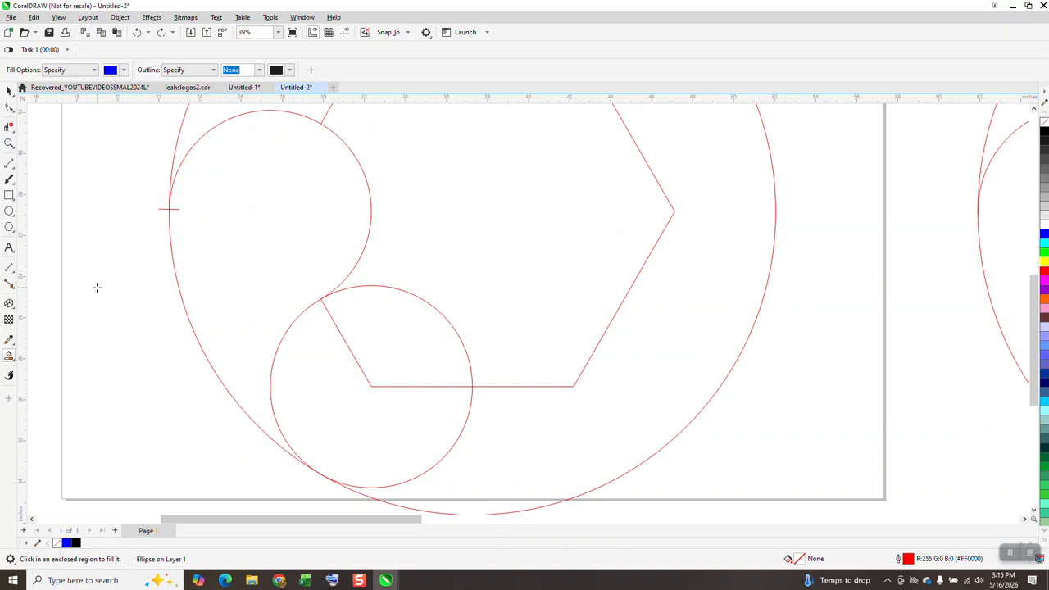
Draw a short diagonal line about 1.2 inches long across the point where the lower circle touches the large circle.
{"action": "left_click", "coordinate": [9, 162]}
{"action": "left_click_drag", "start_coordinate": [332, 464], "coordinate": [314, 481]}
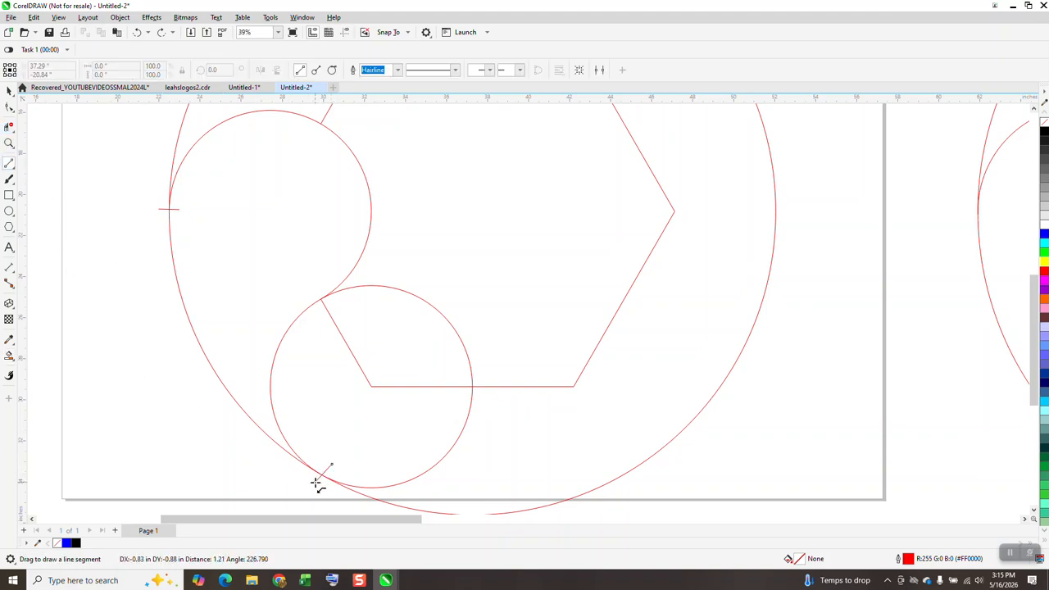
{"action": "left_click", "coordinate": [9, 90]}
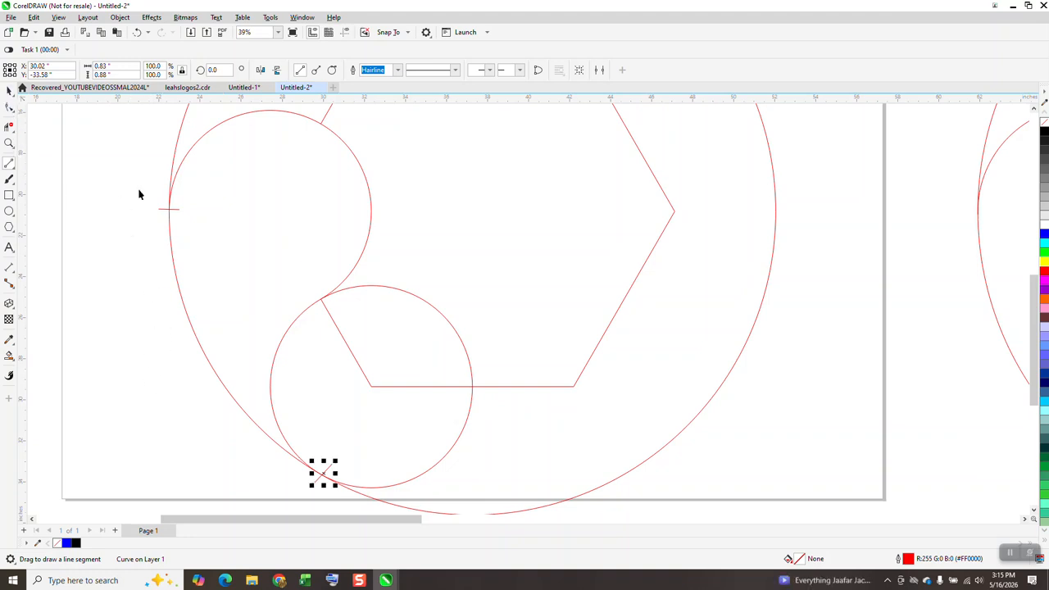
Create a blue petal with Smart Fill from the enclosed left region and move it left, clear of the page.
{"action": "left_click", "coordinate": [9, 356]}
{"action": "left_click", "coordinate": [260, 275]}
{"action": "scroll", "coordinate": [312, 270], "scroll_direction": "down", "scroll_amount": 2}
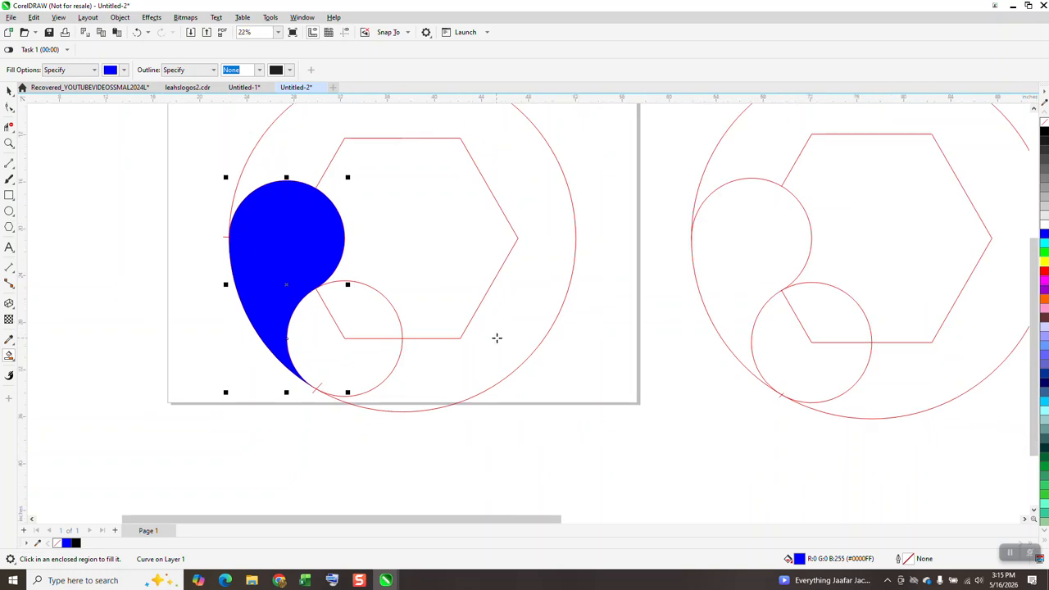
{"action": "key", "text": "Left"}
{"action": "key", "text": "Left"}
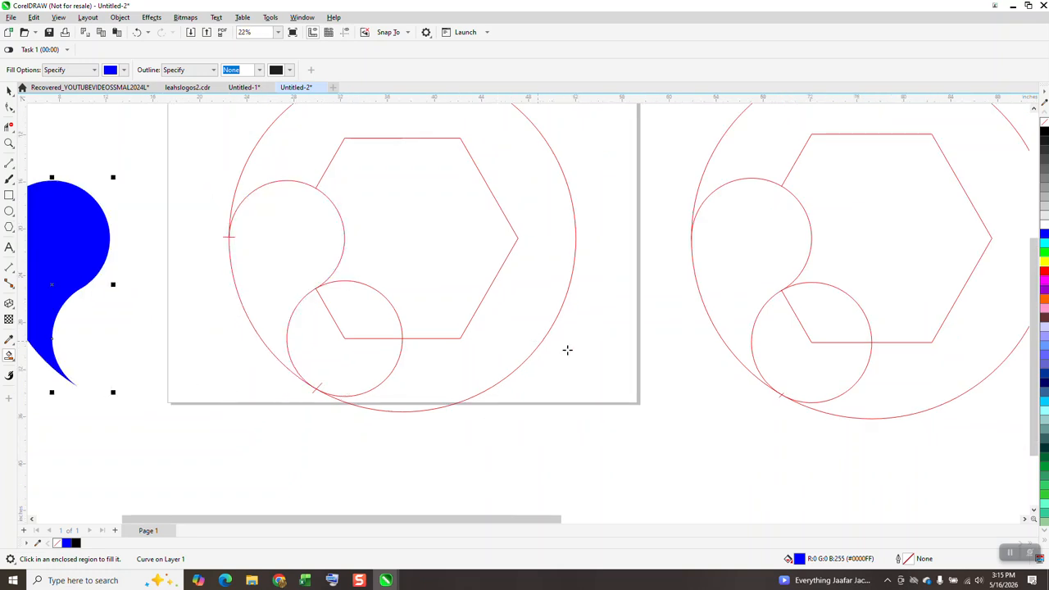
Remove the petal's fill and give it a black outline.
{"action": "scroll", "coordinate": [892, 341], "scroll_direction": "down", "scroll_amount": 1}
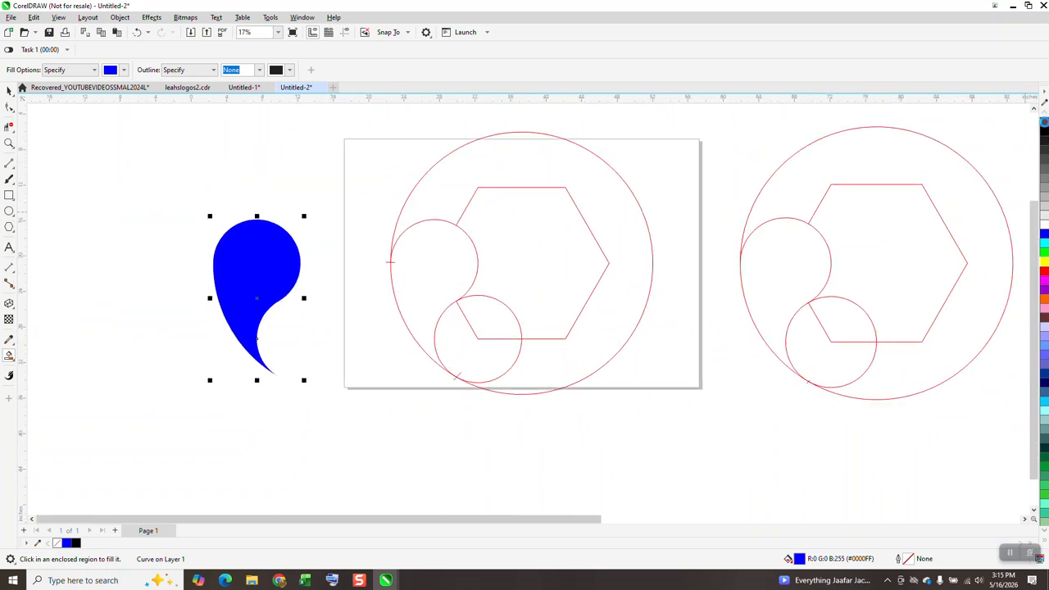
{"action": "left_click", "coordinate": [1043, 122]}
{"action": "right_click", "coordinate": [1044, 135]}
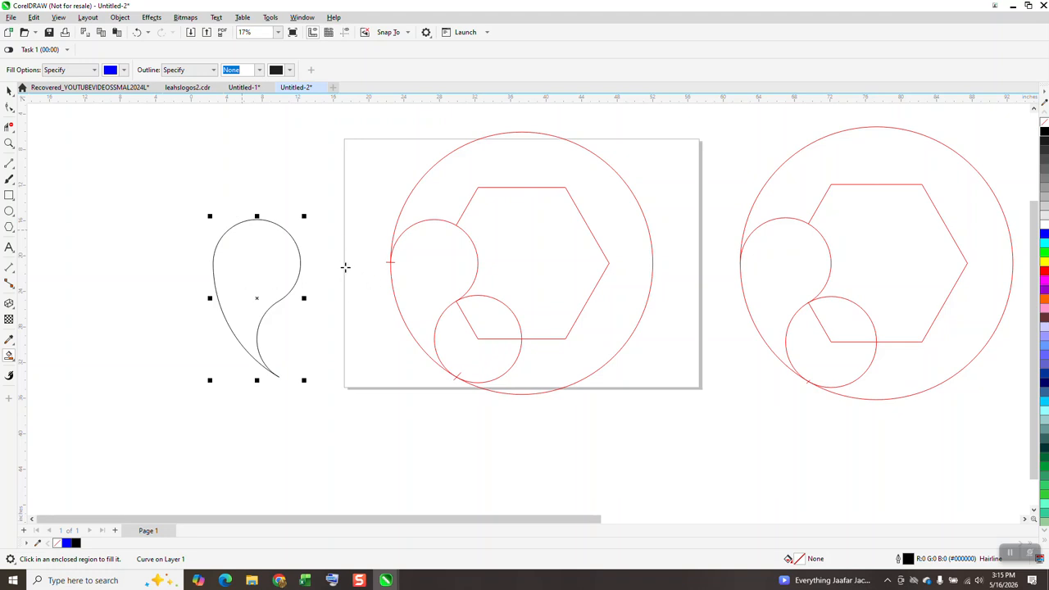
Delete the hexagon, circles and short marker lines on the page, keeping the separate petal and the copy beside the page.
{"action": "scroll", "coordinate": [347, 262], "scroll_direction": "down", "scroll_amount": 1}
{"action": "left_click", "coordinate": [9, 90]}
{"action": "left_click_drag", "start_coordinate": [300, 114], "coordinate": [565, 351]}
{"action": "left_click_drag", "start_coordinate": [574, 417], "coordinate": [574, 416]}
{"action": "key", "text": "Delete"}
{"action": "left_click", "coordinate": [381, 260]}
{"action": "key", "text": "Delete"}
Move the petal right, back to its original place on the page.
{"action": "left_click", "coordinate": [293, 255]}
{"action": "key", "text": "Right"}
{"action": "key", "text": "Right"}
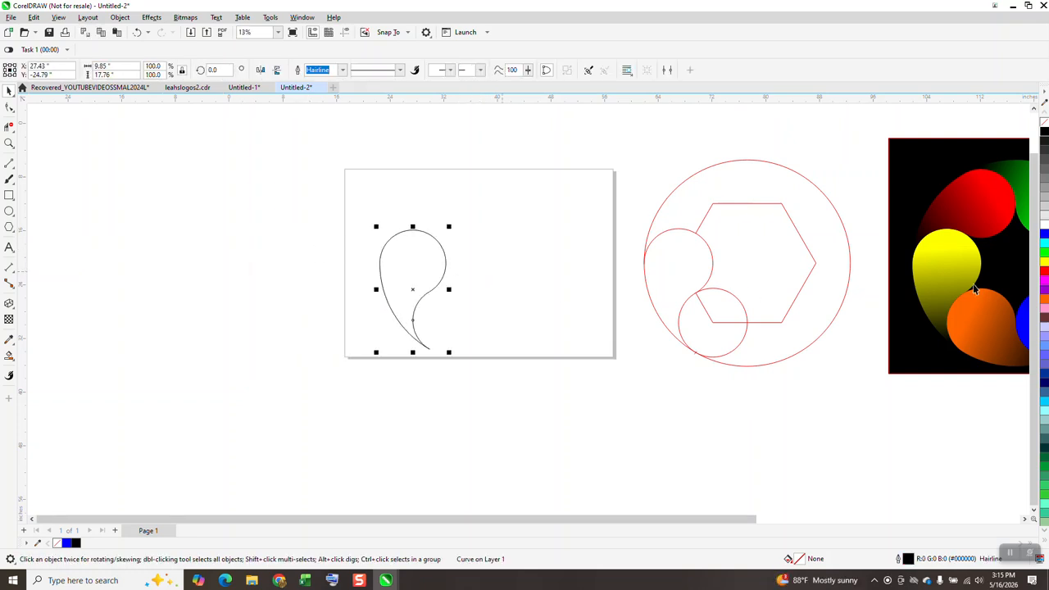
Remove the petal's outline and apply a linear fountain fill running from blue at its round head to black at its tip.
{"action": "left_click", "coordinate": [1045, 237]}
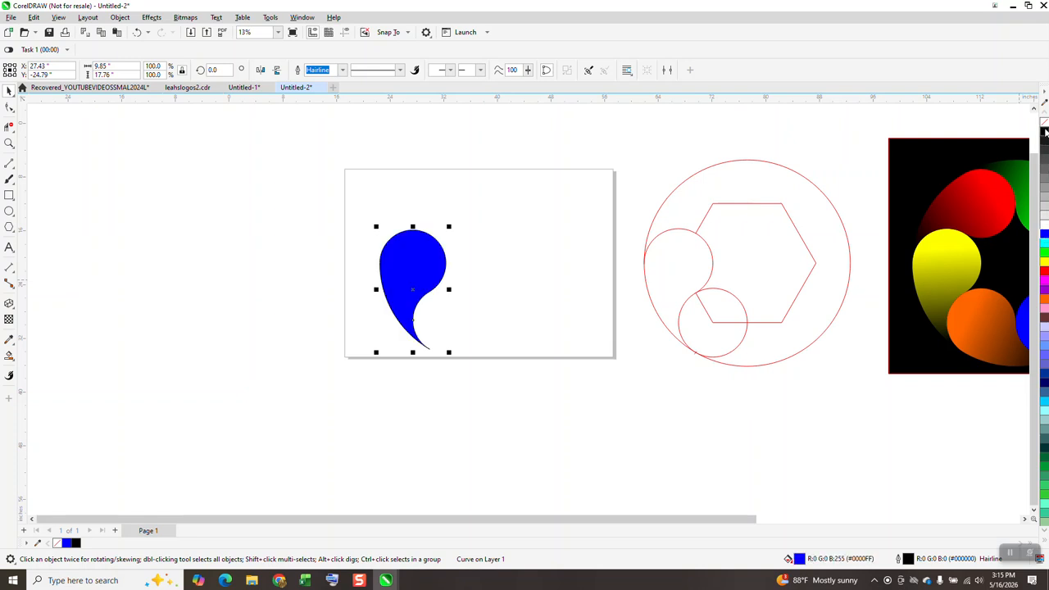
{"action": "right_click", "coordinate": [1043, 122]}
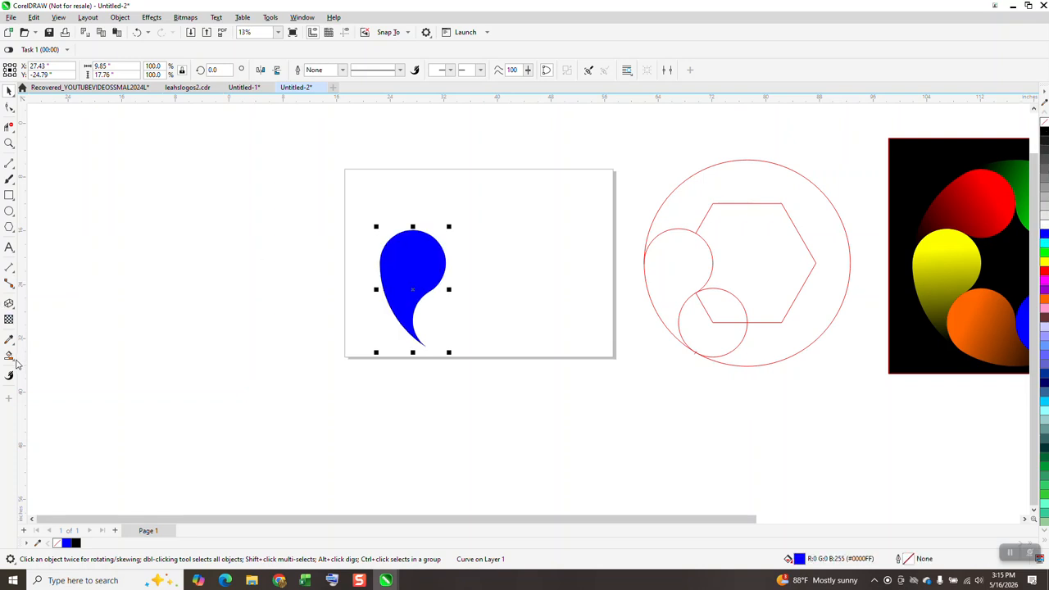
{"action": "left_click", "coordinate": [15, 361]}
{"action": "left_click", "coordinate": [45, 357]}
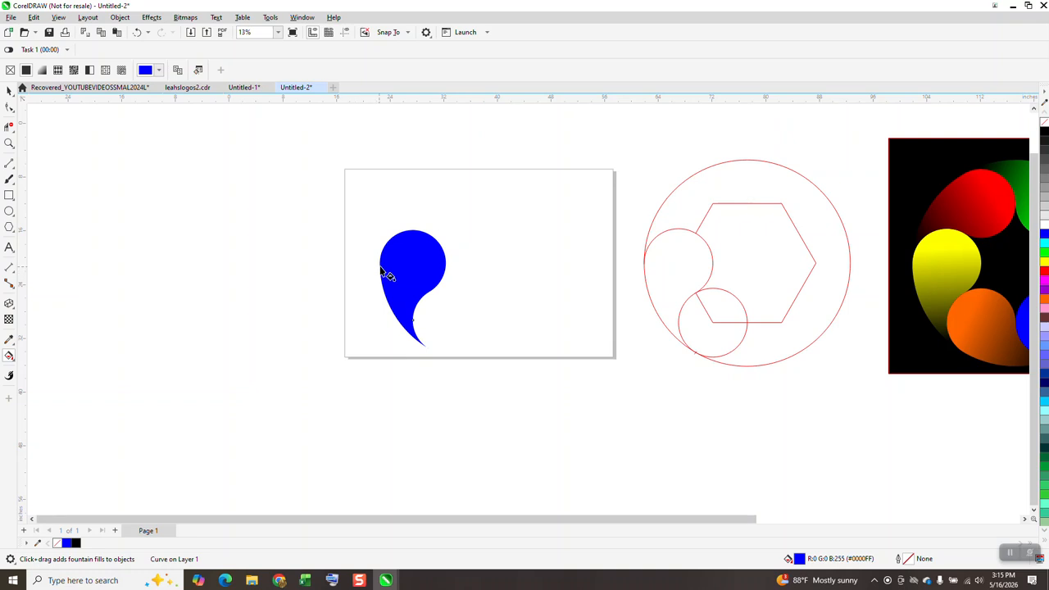
{"action": "left_click_drag", "start_coordinate": [392, 260], "coordinate": [416, 349]}
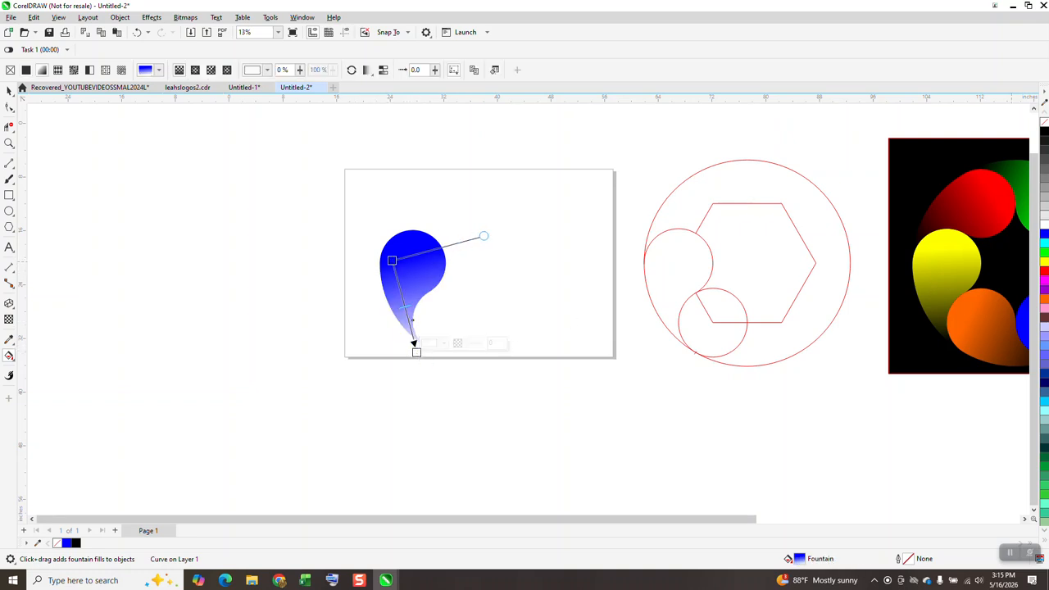
{"action": "left_click_drag", "start_coordinate": [571, 309], "coordinate": [416, 352]}
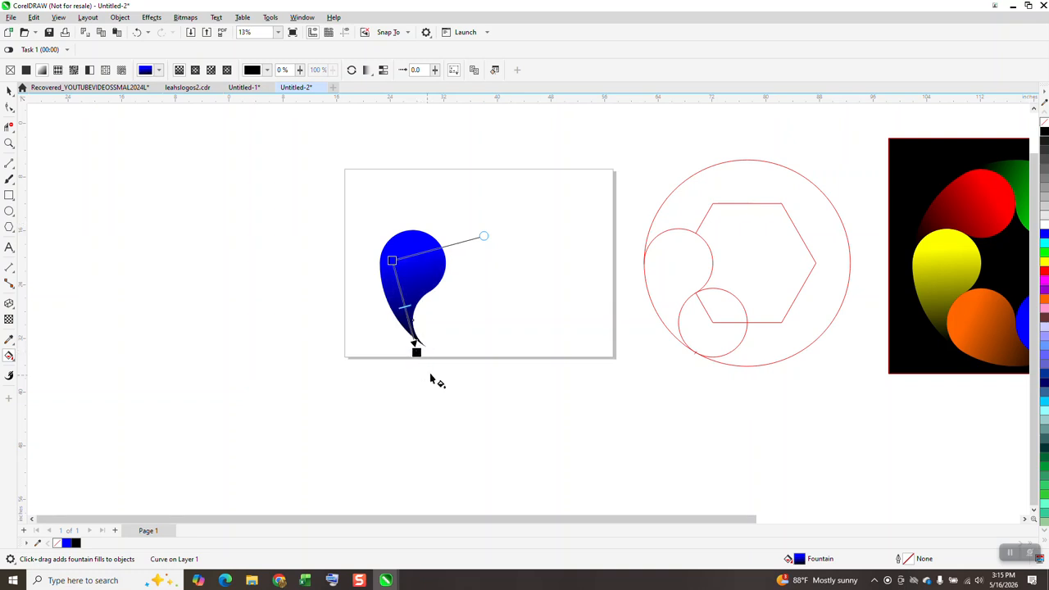
Create copies of the petal rotated in 60° steps around the ring's centre to form a six-petal ring.
{"action": "left_click", "coordinate": [9, 91]}
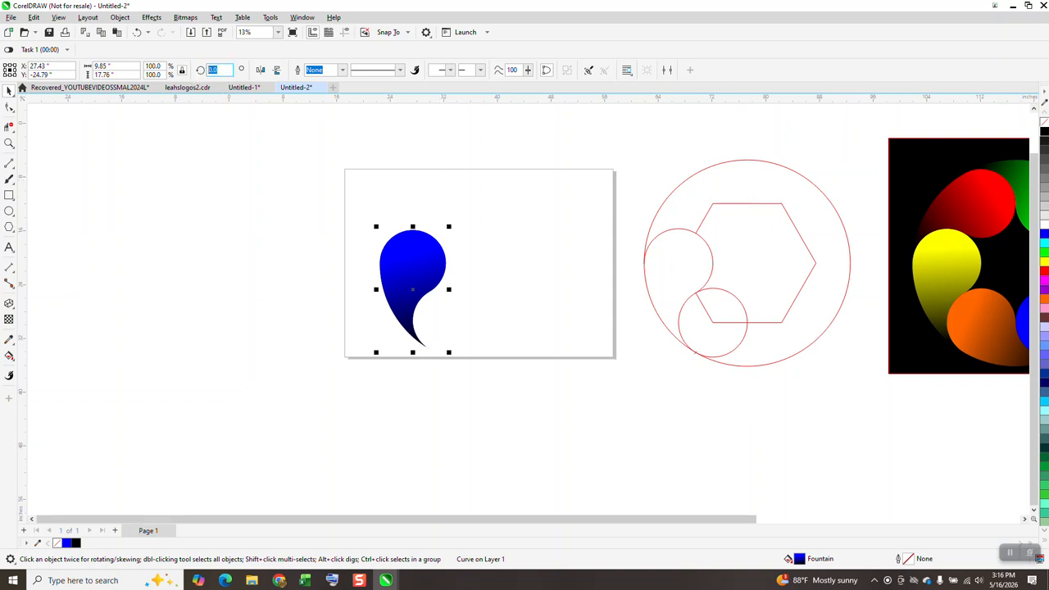
{"action": "left_click", "coordinate": [218, 70]}
{"action": "type", "text": "60"}
{"action": "key", "text": "Return"}
{"action": "key", "text": "ctrl+r"}
{"action": "key", "text": "ctrl+r"}
{"action": "key", "text": "ctrl+r"}
{"action": "key", "text": "ctrl+r"}
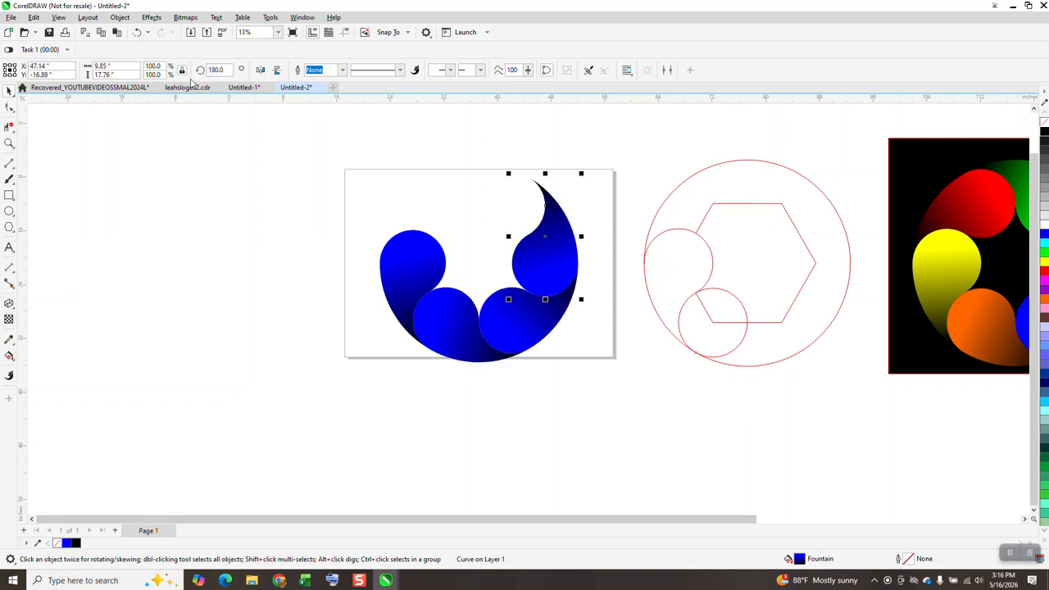
Stretch the reference design's black background rectangle left until it lies behind the whole new petal ring.
{"action": "left_click_drag", "start_coordinate": [894, 231], "coordinate": [334, 233]}
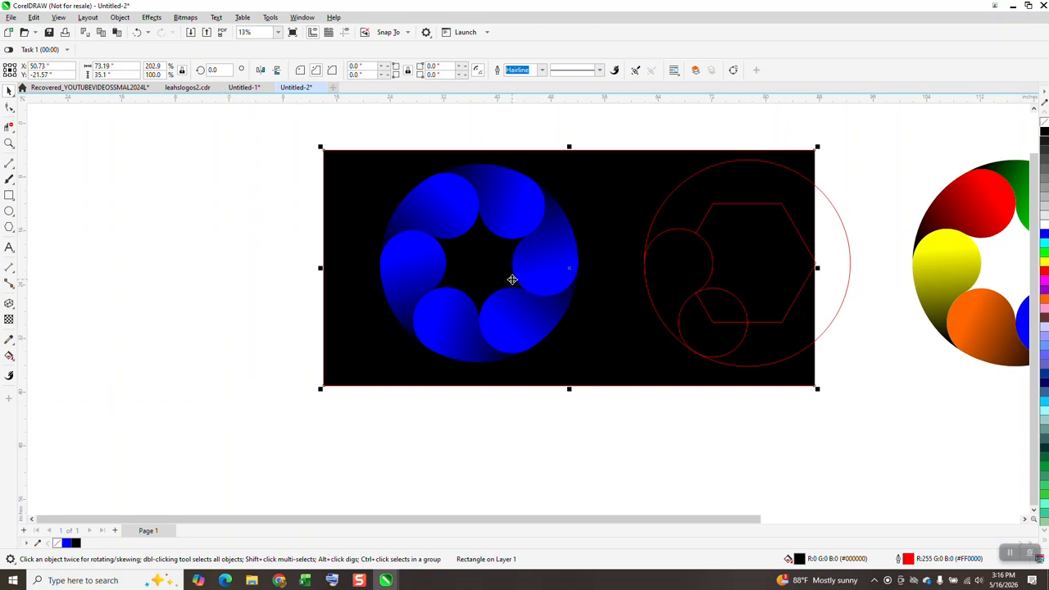
{"action": "left_click", "coordinate": [545, 127]}
Change the blue gradient colour to cyan on the ring's upper-right petal and to green on its right petal.
{"action": "left_click", "coordinate": [525, 205]}
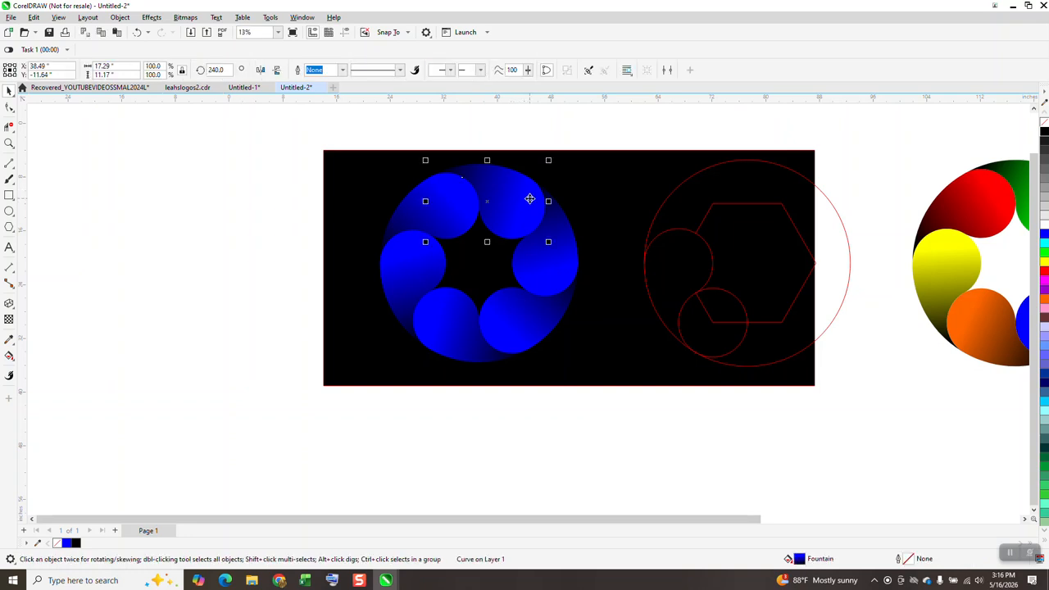
{"action": "left_click", "coordinate": [10, 358]}
{"action": "left_click", "coordinate": [56, 357]}
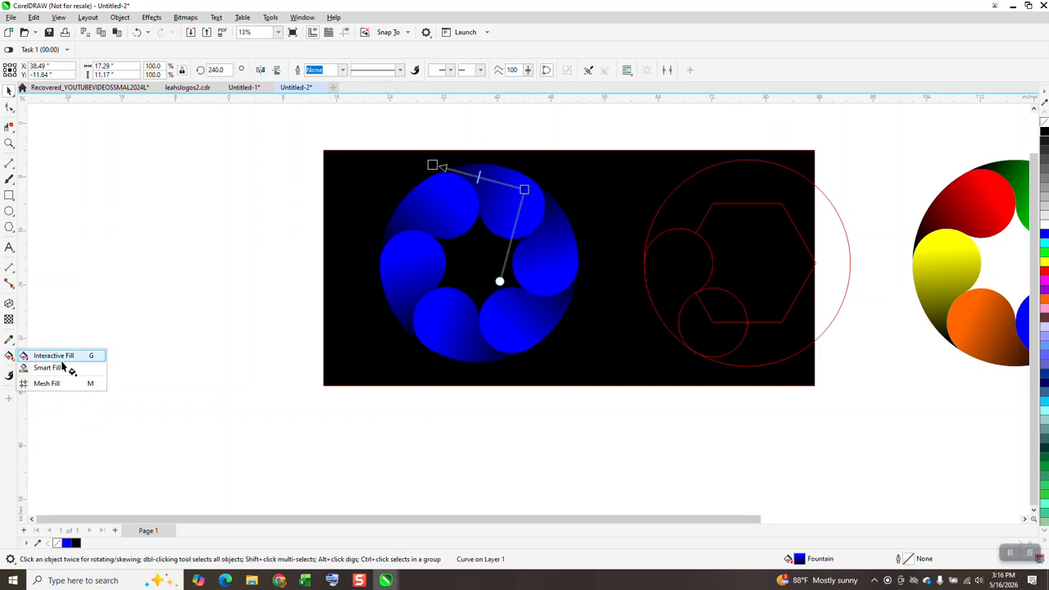
{"action": "left_click_drag", "start_coordinate": [1044, 244], "coordinate": [525, 190]}
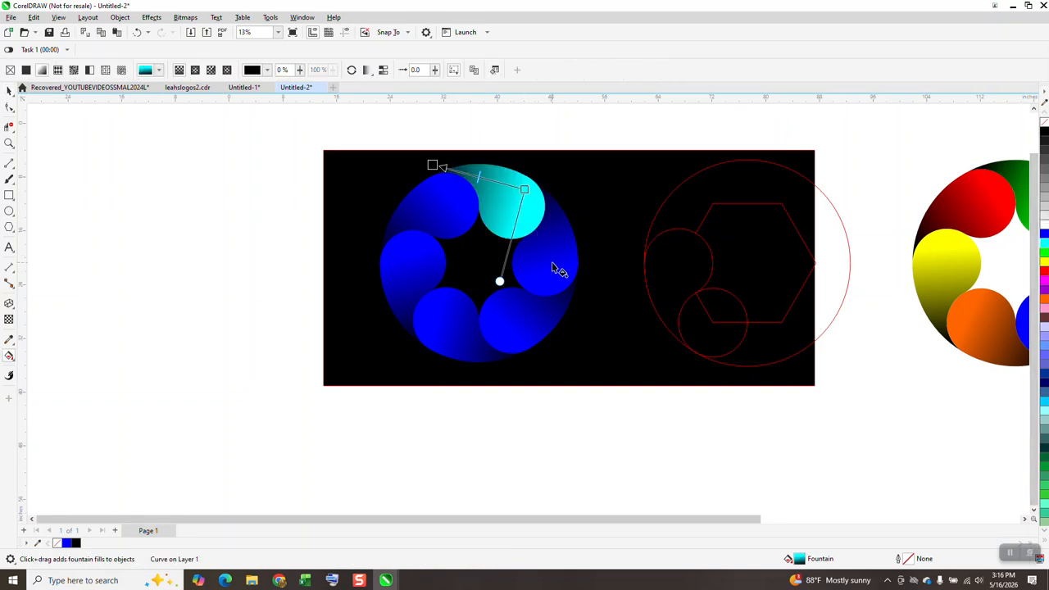
{"action": "left_click", "coordinate": [557, 264]}
{"action": "left_click_drag", "start_coordinate": [1044, 259], "coordinate": [566, 265]}
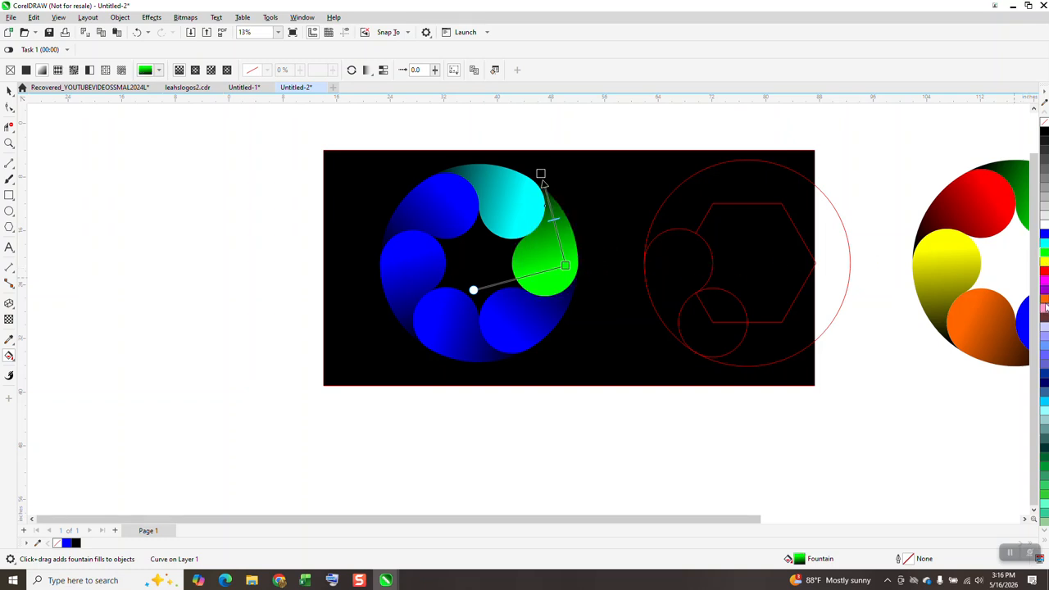
Change the blue gradient colour to red on the ring's lower-right petal and to yellow on its lower-left petal.
{"action": "left_click", "coordinate": [539, 326]}
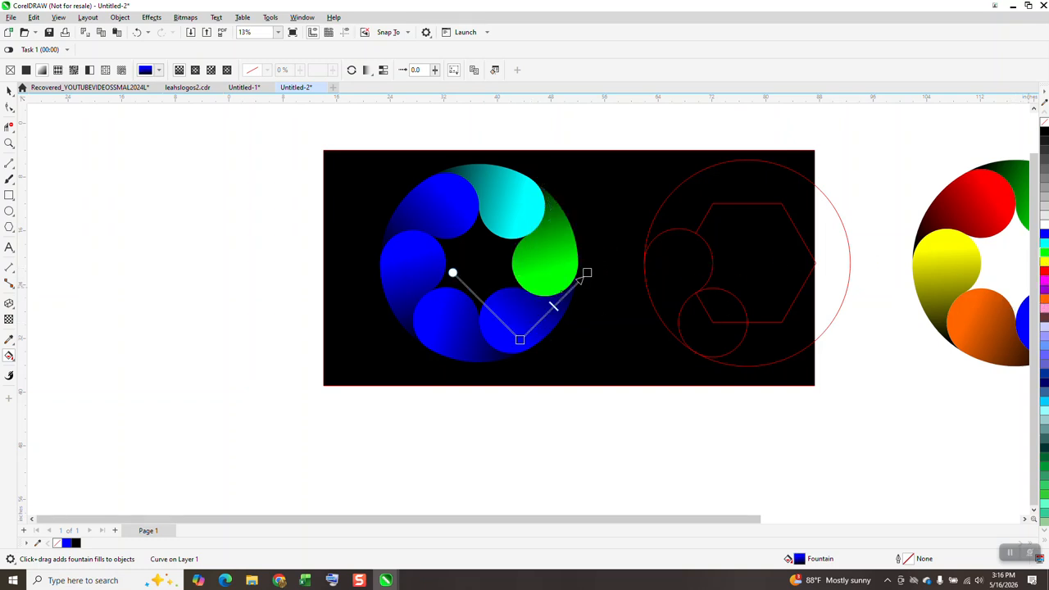
{"action": "left_click_drag", "start_coordinate": [995, 299], "coordinate": [559, 353]}
{"action": "left_click_drag", "start_coordinate": [521, 346], "coordinate": [520, 339]}
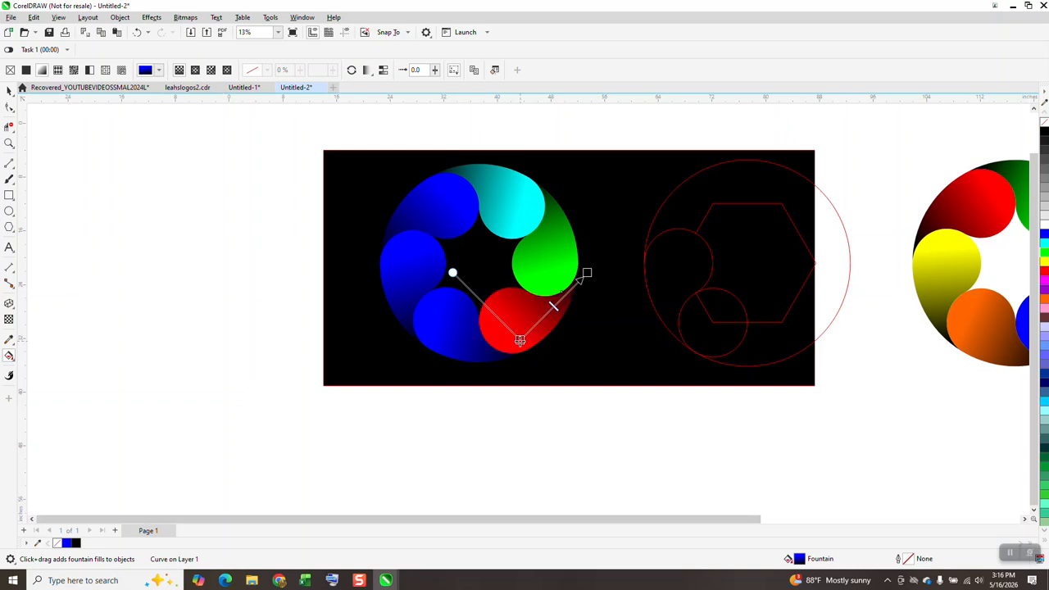
{"action": "left_click", "coordinate": [442, 325]}
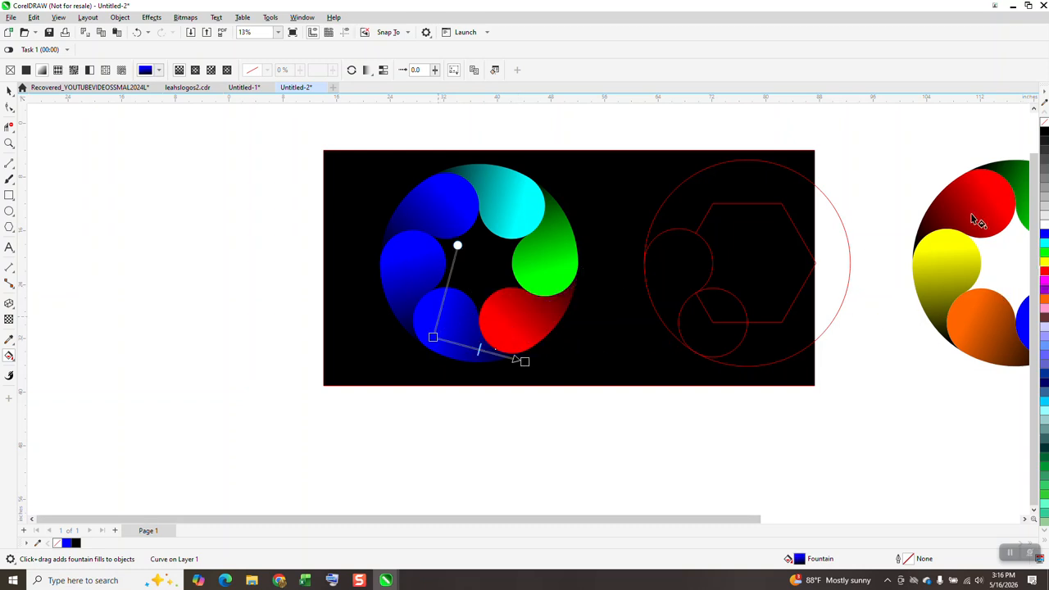
{"action": "left_click_drag", "start_coordinate": [1045, 270], "coordinate": [434, 339]}
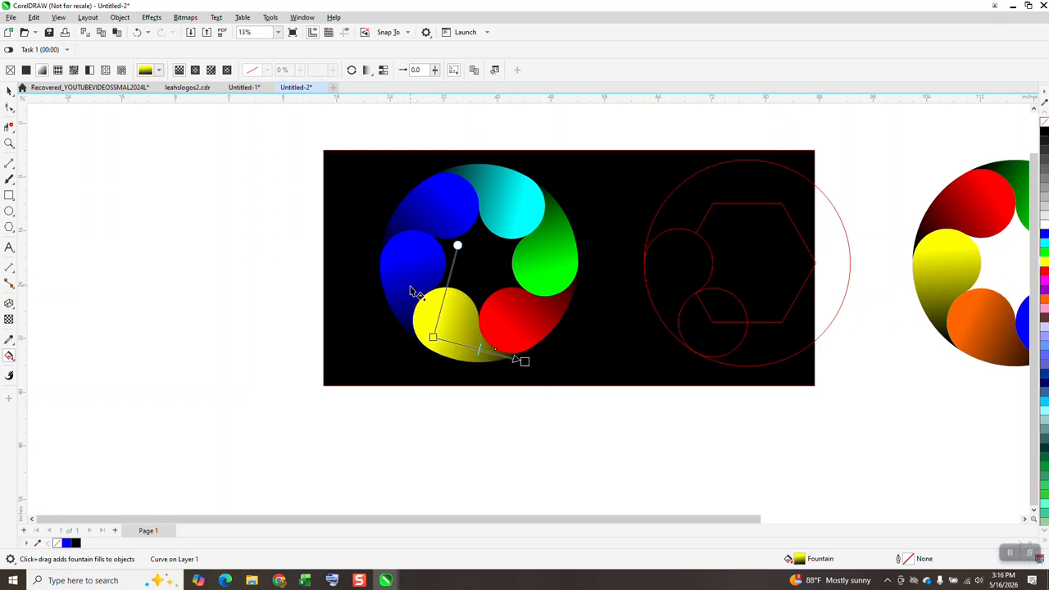
Change the blue gradient colour to orange on the ring's upper-left petal and deselect it.
{"action": "left_click", "coordinate": [424, 206]}
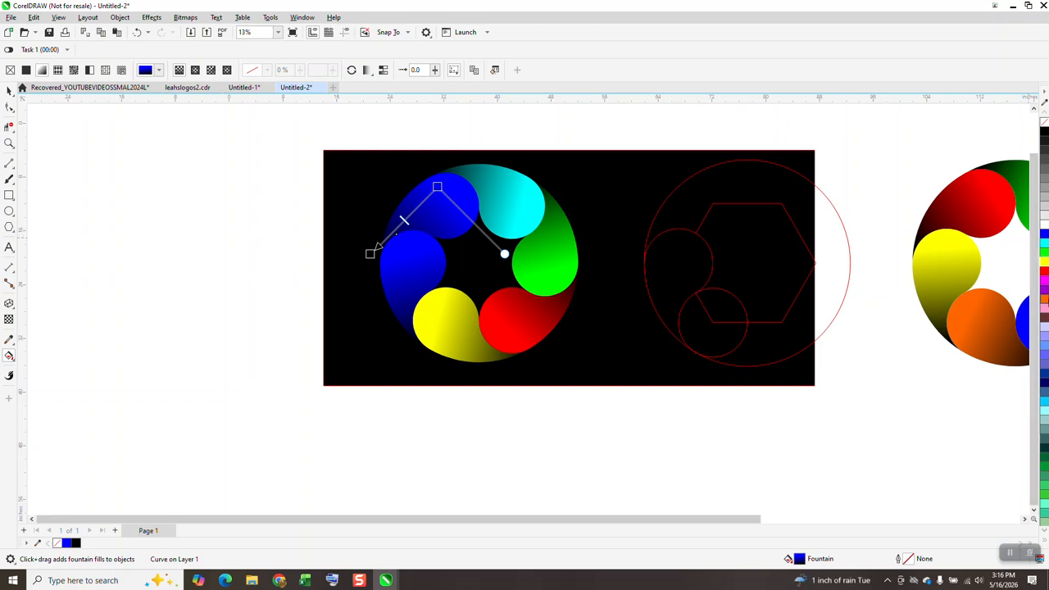
{"action": "left_click_drag", "start_coordinate": [998, 308], "coordinate": [447, 197]}
{"action": "left_click", "coordinate": [9, 91]}
{"action": "left_click", "coordinate": [78, 134]}
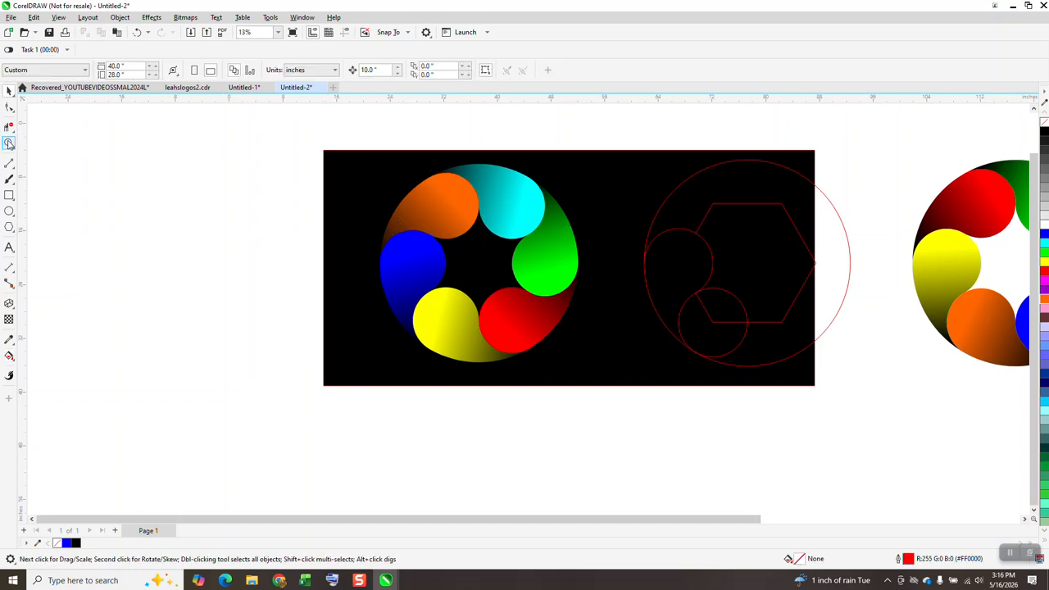
{"action": "left_click", "coordinate": [9, 143]}
{"action": "left_click_drag", "start_coordinate": [423, 161], "coordinate": [475, 198]}
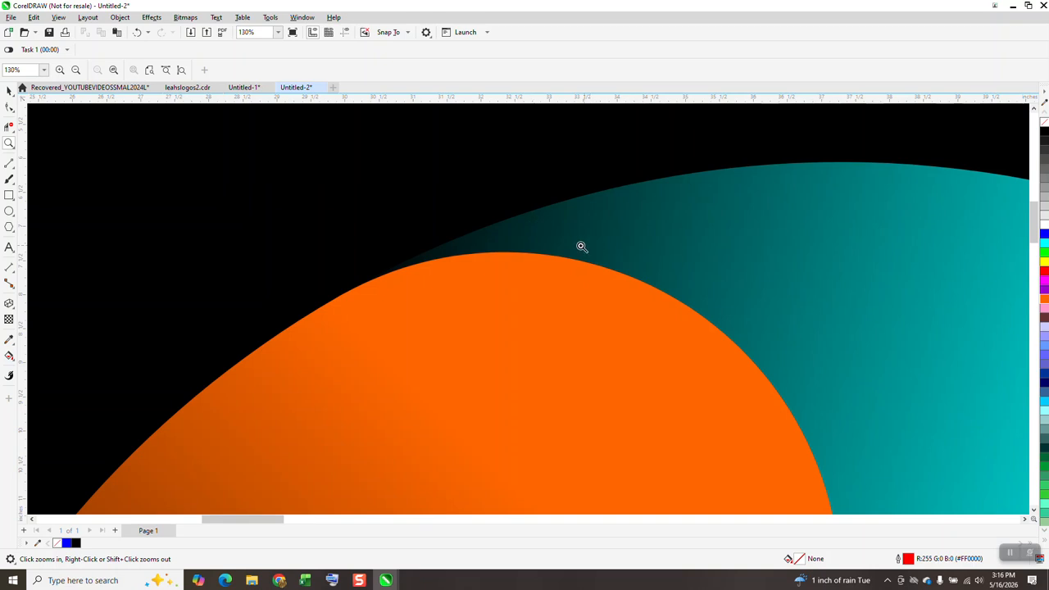
{"action": "scroll", "coordinate": [412, 205], "scroll_direction": "down", "scroll_amount": 5}
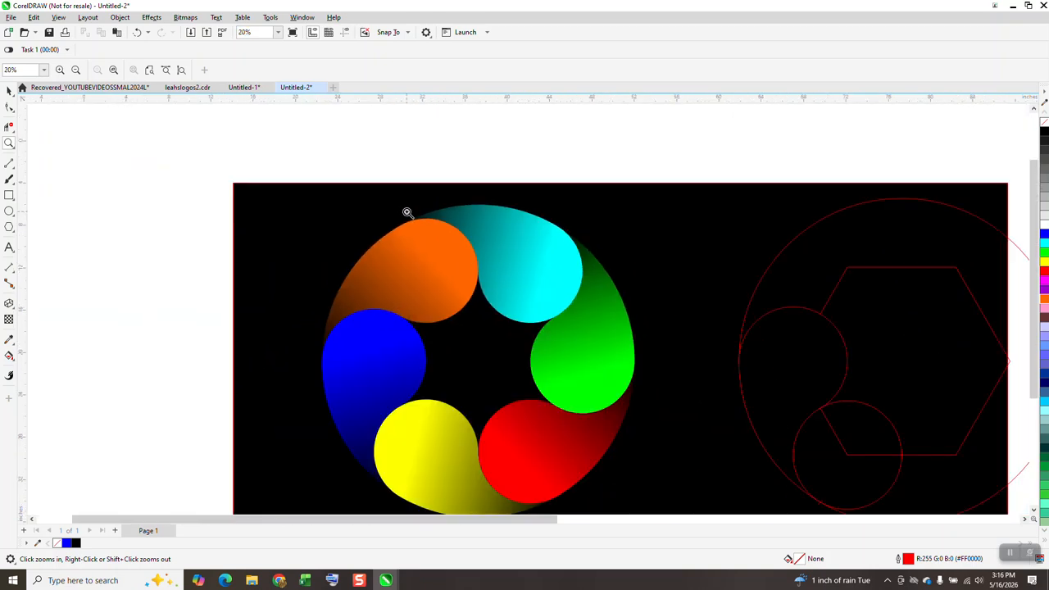
{"action": "scroll", "coordinate": [407, 213], "scroll_direction": "down", "scroll_amount": 3}
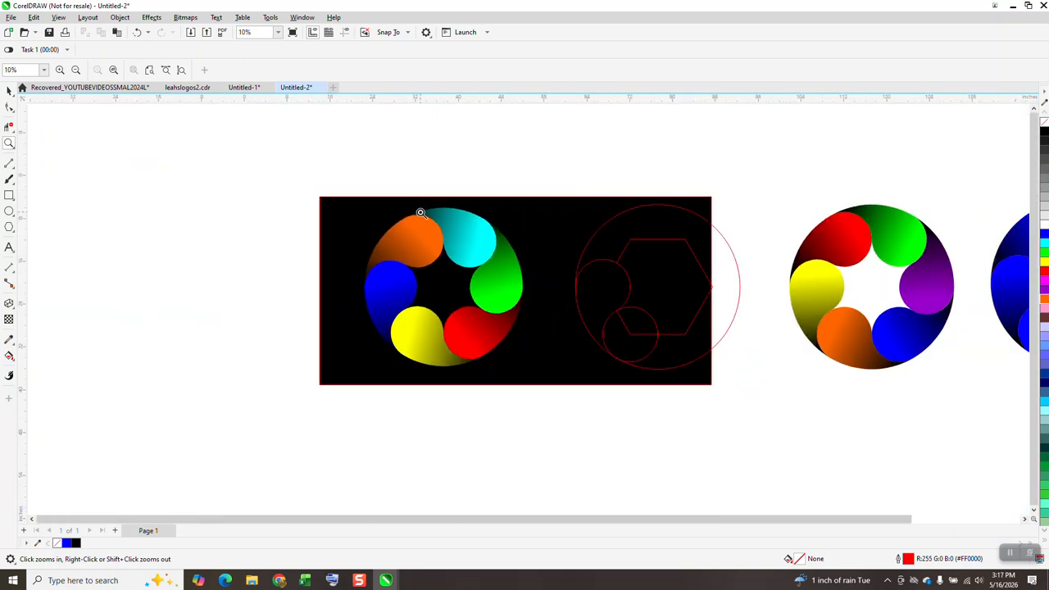